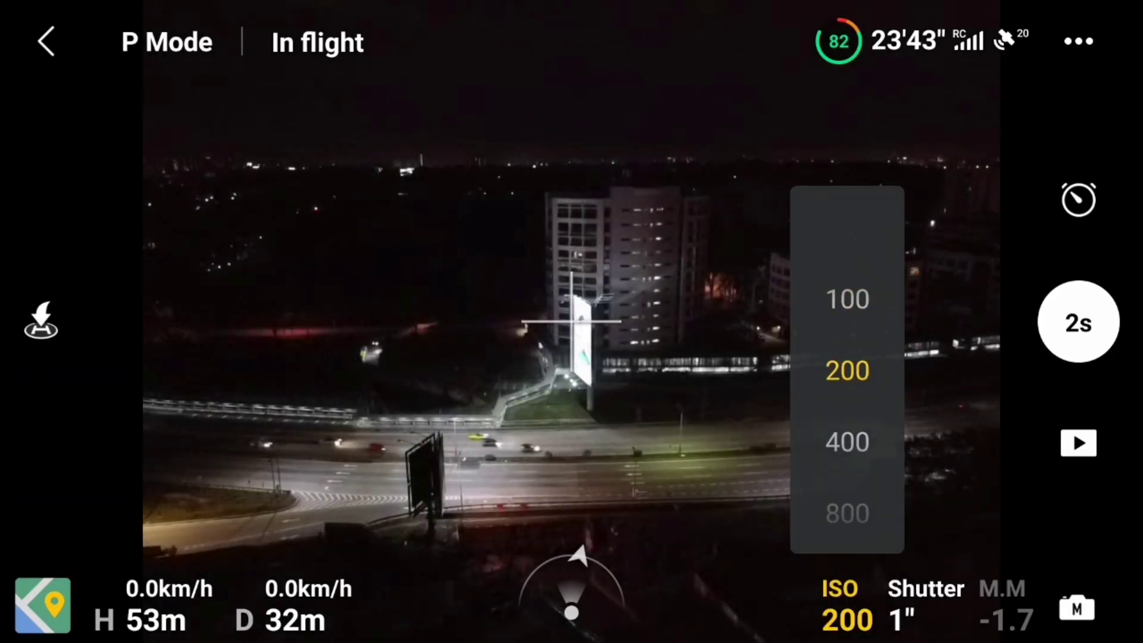
# Drop the ISO from 200 to 100, keep the 1" shutter, and capture the night city photo
pyautogui.click(859, 285)
pyautogui.click(846, 591)
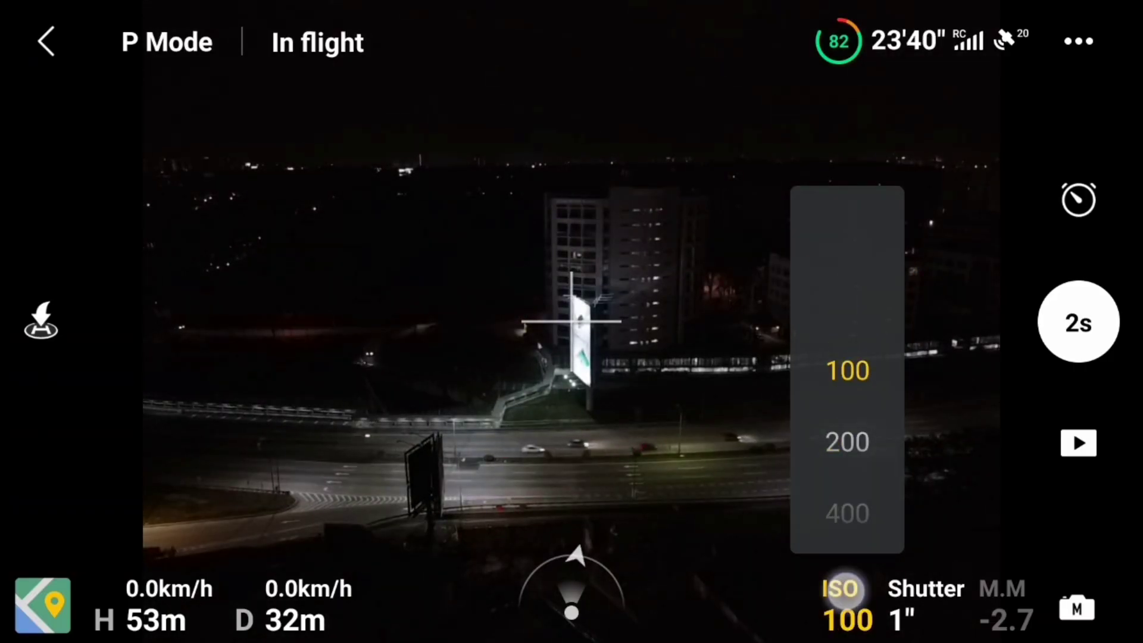
pyautogui.click(1088, 305)
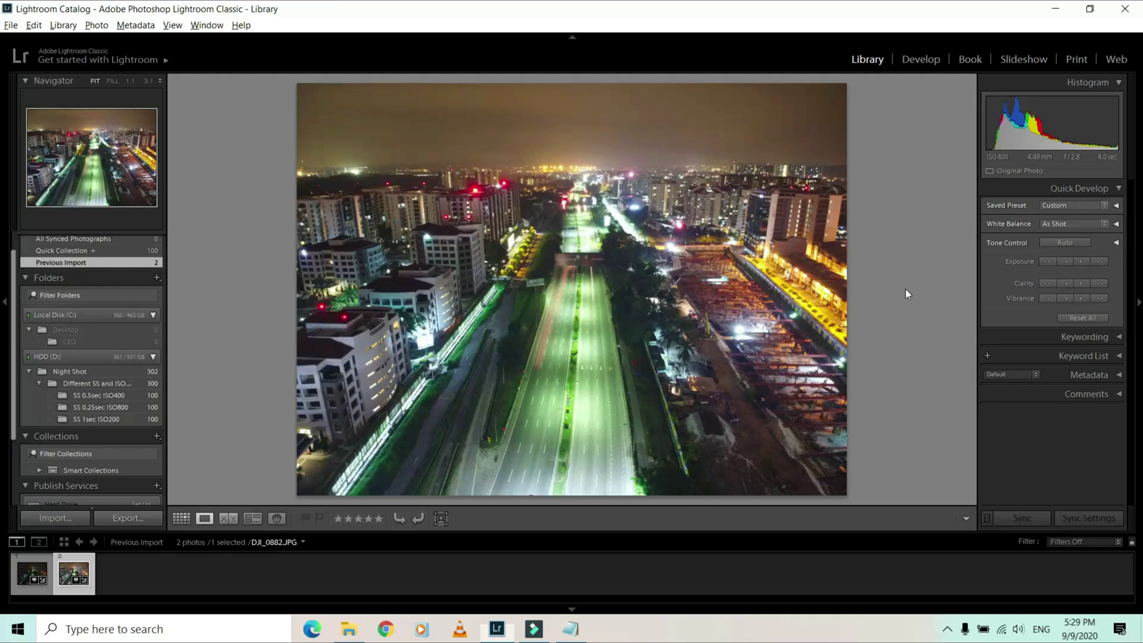
# In Develop, pull highlights down, set shadows to +48, clarity to +38 and Dehaze to +31
pyautogui.press('d')
pyautogui.moveTo(1067, 281); pyautogui.dragTo(1077, 281)
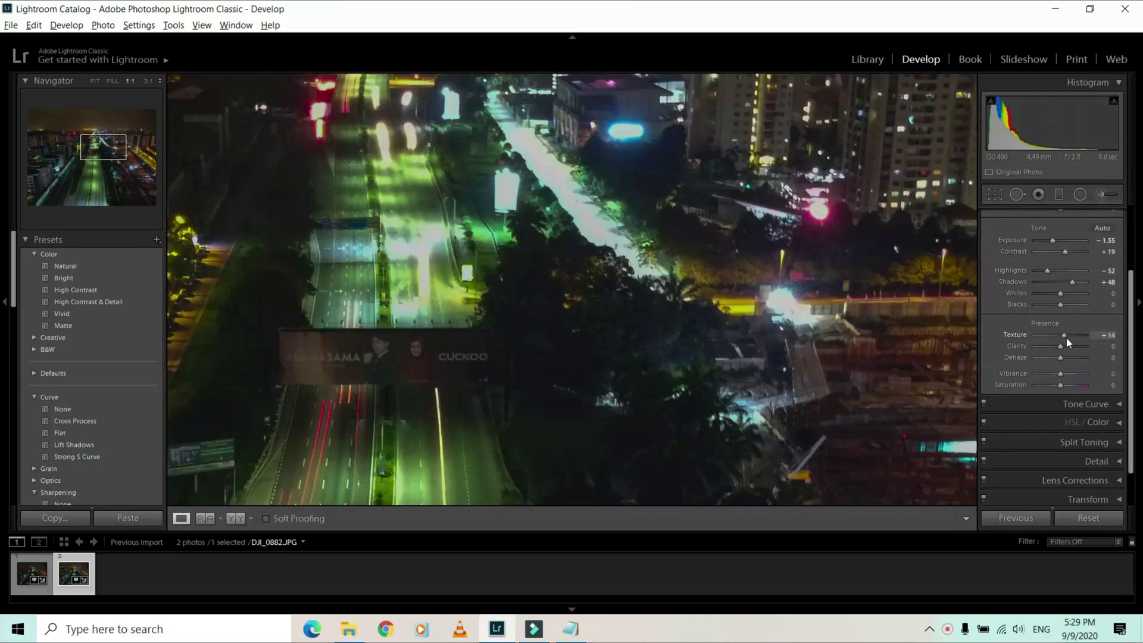
pyautogui.moveTo(1066, 337); pyautogui.dragTo(1060, 344)
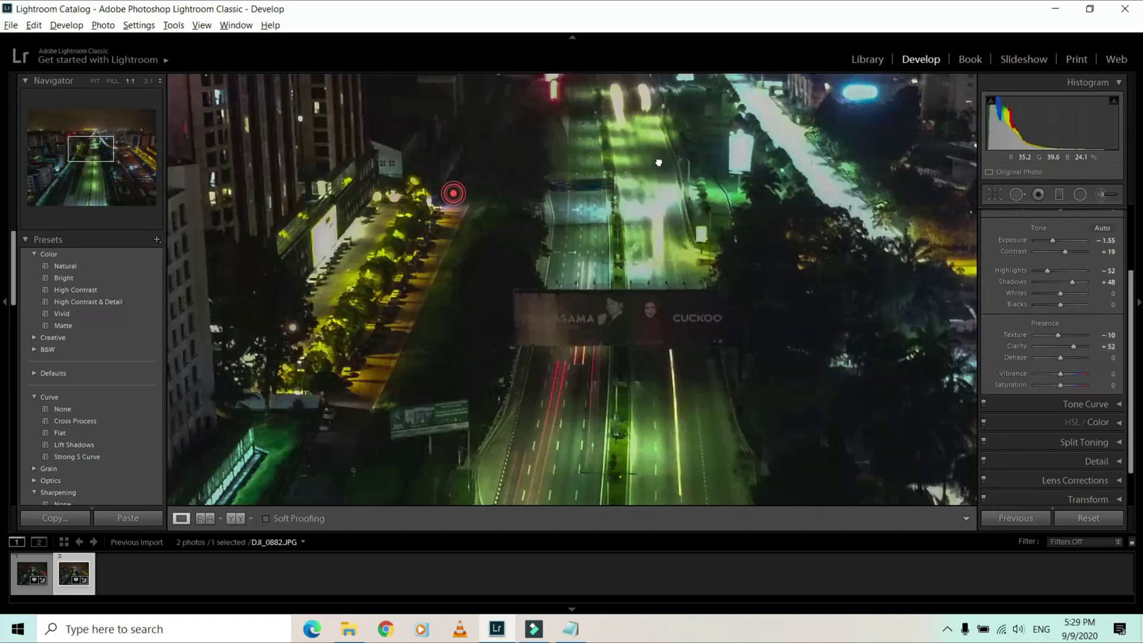
pyautogui.moveTo(1060, 345); pyautogui.dragTo(1071, 344)
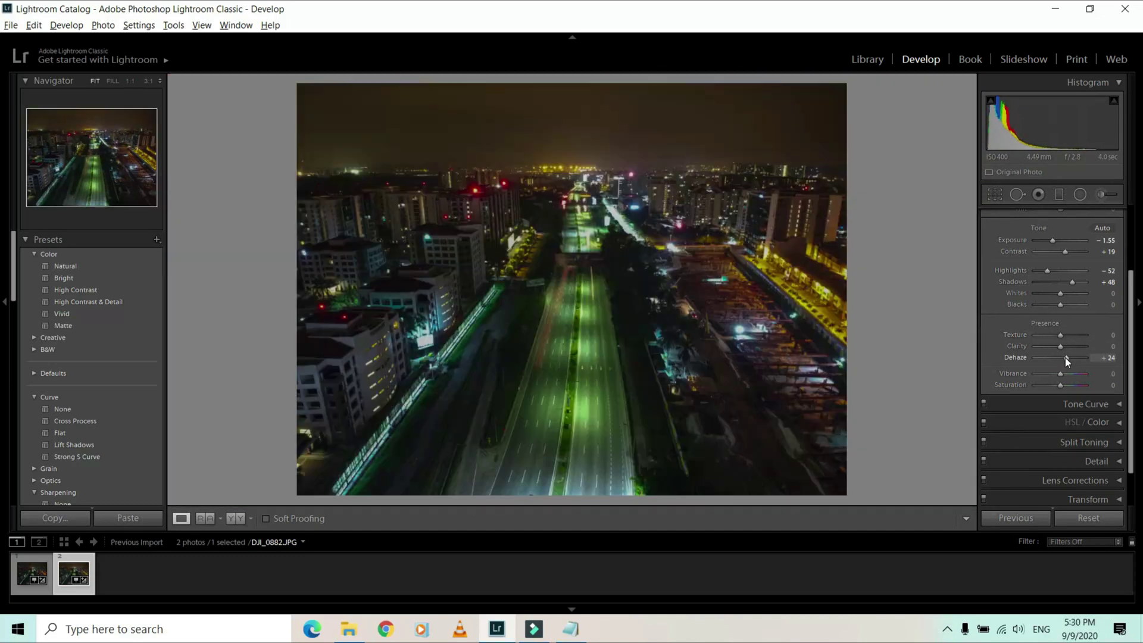
pyautogui.click(616, 244)
pyautogui.moveTo(1085, 358); pyautogui.dragTo(1066, 376)
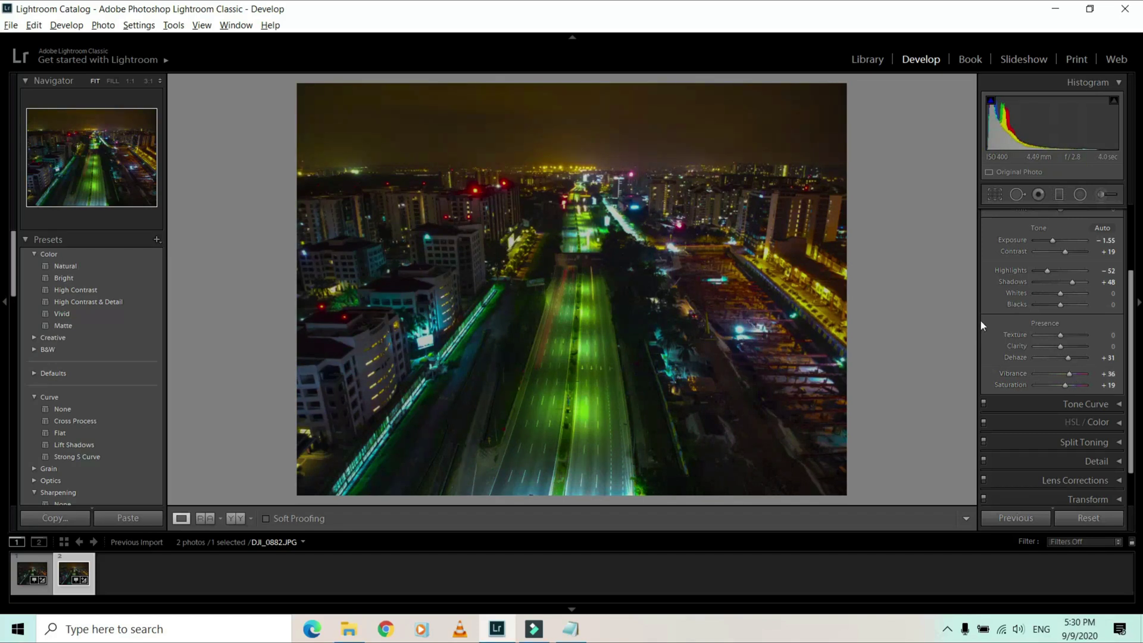
# In HSL, reset orange saturation, shift the orange hue fully toward red, and adjust yellow hue and saturation
pyautogui.scroll(-1, 1037, 339)
pyautogui.scroll(2, 1042, 321)
pyautogui.moveTo(1052, 273); pyautogui.dragTo(1051, 272)
pyautogui.scroll(-2, 1080, 292)
pyautogui.click(1098, 390)
pyautogui.scroll(-2, 1036, 348)
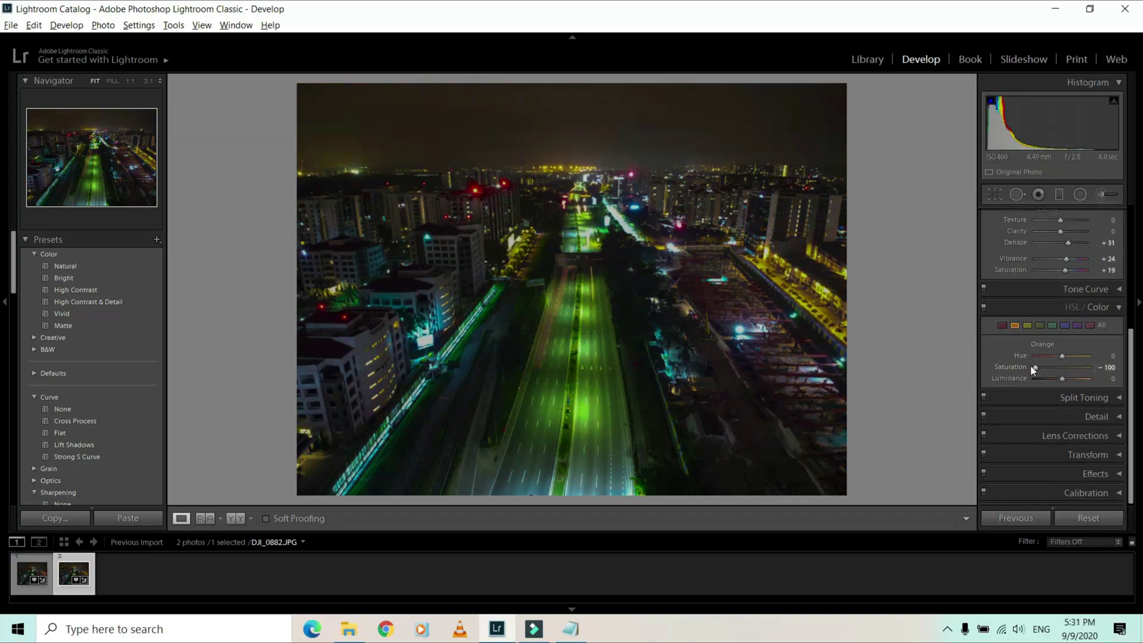
pyautogui.doubleClick(1034, 368)
pyautogui.moveTo(1062, 357); pyautogui.dragTo(1033, 359)
pyautogui.moveTo(1062, 368)
pyautogui.mouseDown()
pyautogui.moveTo(1121, 373)
pyautogui.moveTo(1051, 369)
pyautogui.mouseUp()
pyautogui.moveTo(1033, 357); pyautogui.dragTo(1056, 357)
# Tone down the green road lights and adjust aqua saturation and luminance, checking the photo zoomed in
pyautogui.click(563, 150)
pyautogui.click(749, 254)
pyautogui.moveTo(1067, 368); pyautogui.dragTo(1059, 369)
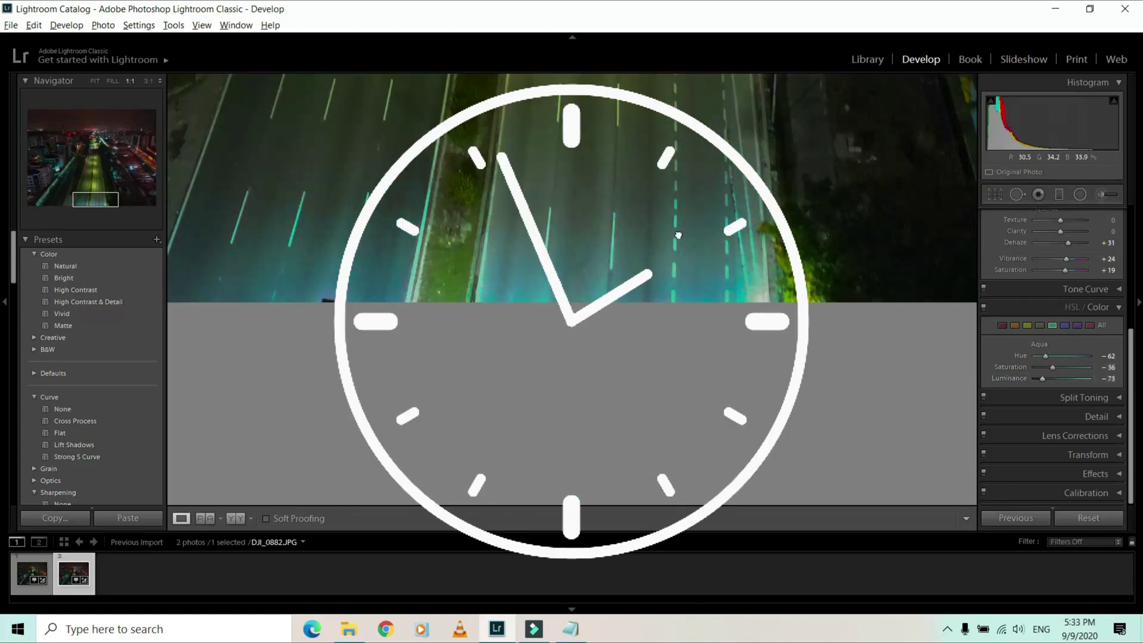
pyautogui.moveTo(678, 236); pyautogui.dragTo(643, 298)
pyautogui.moveTo(1052, 368)
pyautogui.mouseDown()
pyautogui.moveTo(1032, 368)
pyautogui.moveTo(1047, 368)
pyautogui.mouseUp()
pyautogui.moveTo(1043, 380); pyautogui.dragTo(1091, 357)
pyautogui.click(643, 268)
pyautogui.click(1064, 325)
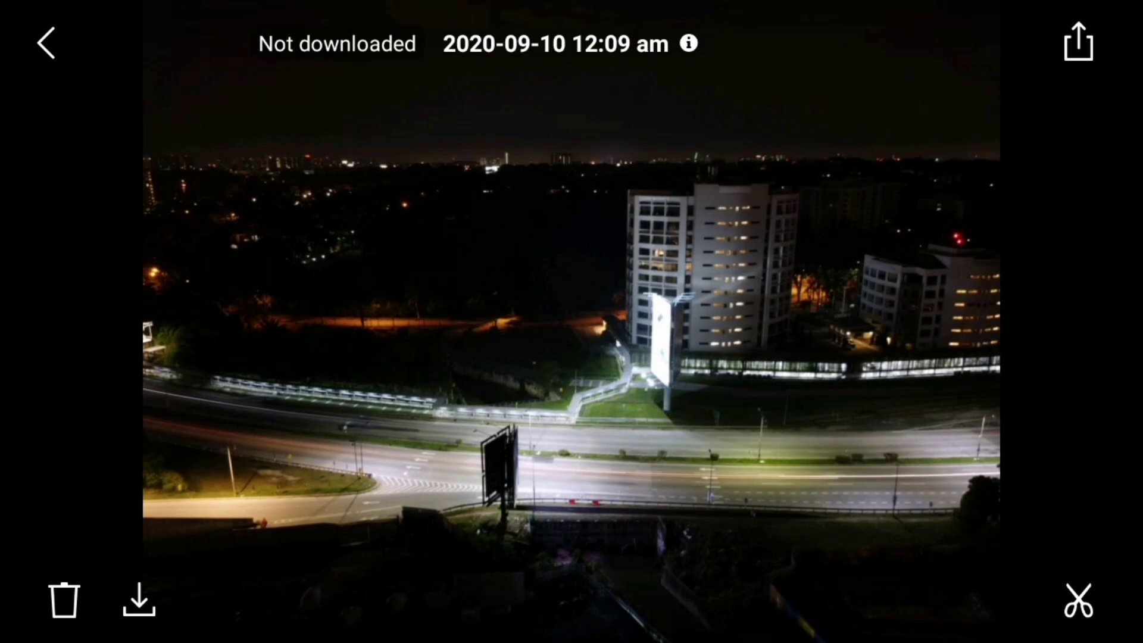
# Swipe in playback to the next, brighter and overexposed night photo
pyautogui.moveTo(820, 309); pyautogui.dragTo(512, 318)
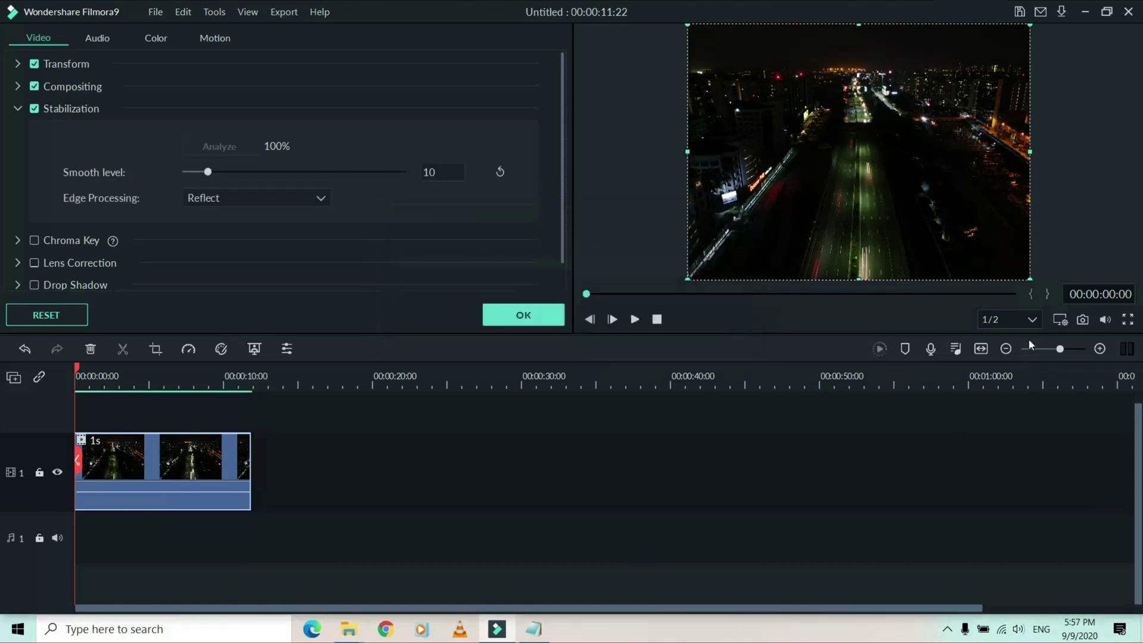
# Render a smooth preview of the stabilized night road clip and watch it full screen
pyautogui.click(1128, 320)
pyautogui.press('space')
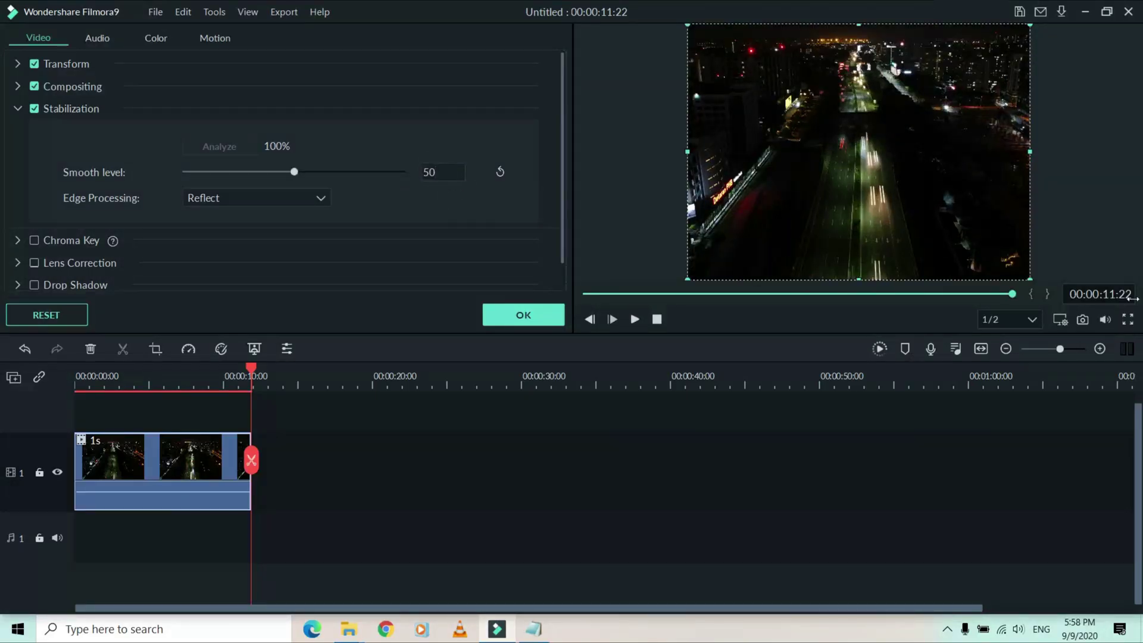
pyautogui.click(880, 350)
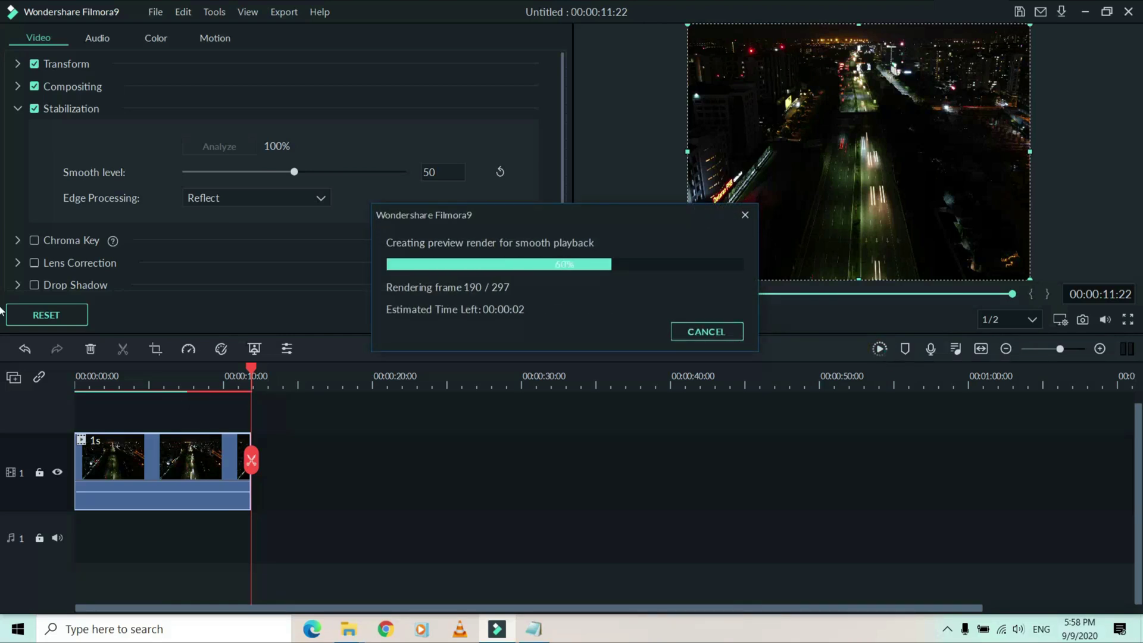
pyautogui.click(1127, 318)
pyautogui.press('Escape')
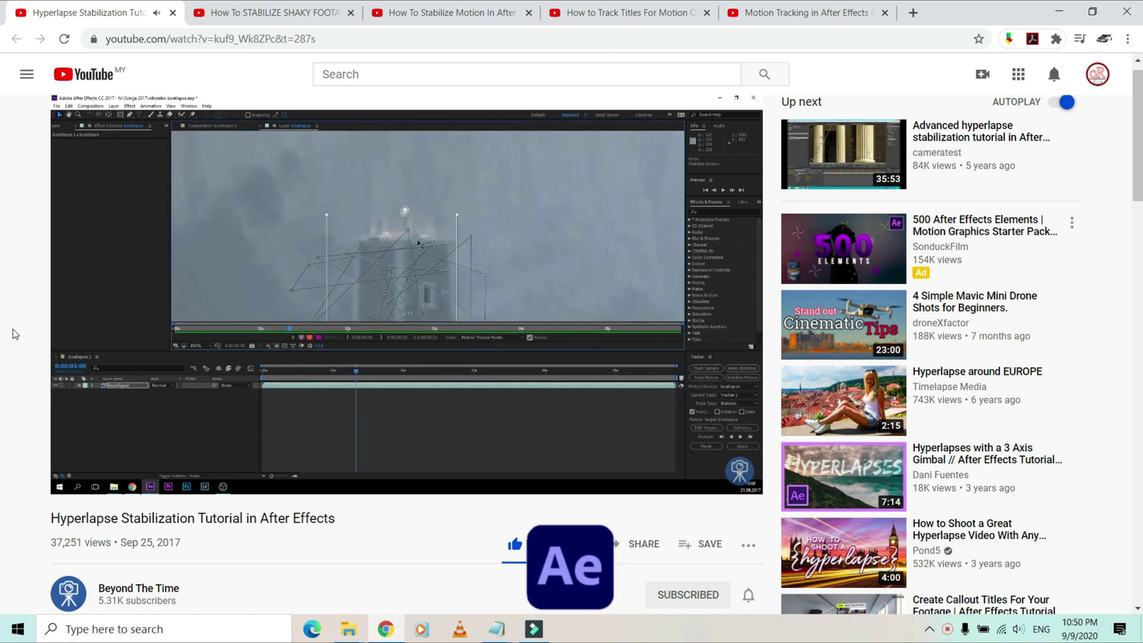
# Play the shaky-footage tutorial, then move on to the Stabilize Motion and title-tracking tutorials
pyautogui.click(279, 21)
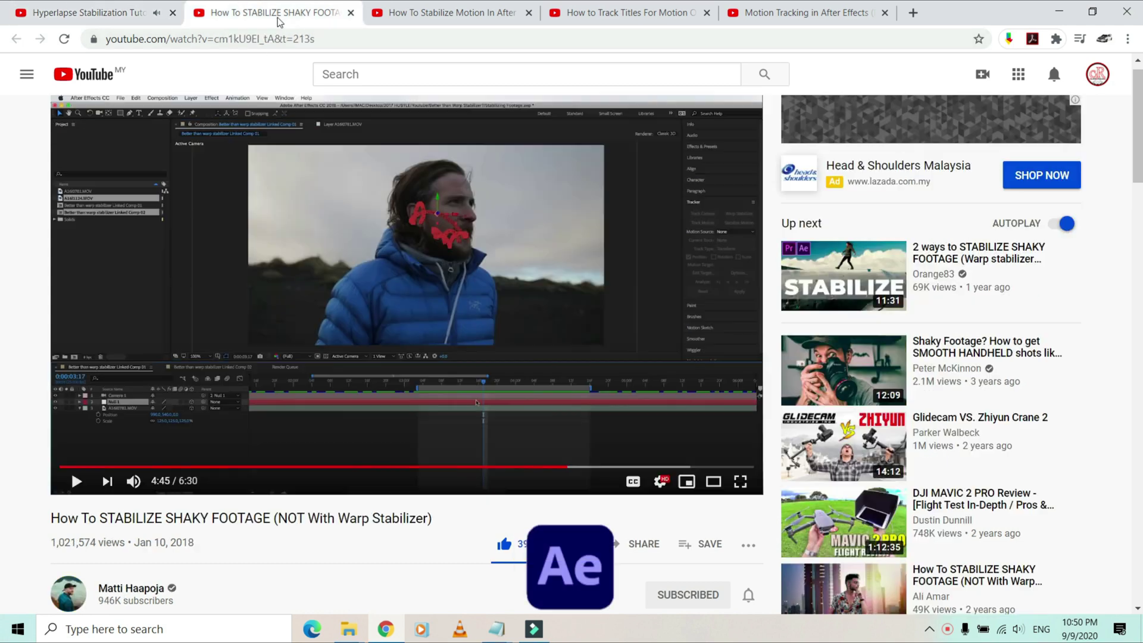
pyautogui.click(76, 480)
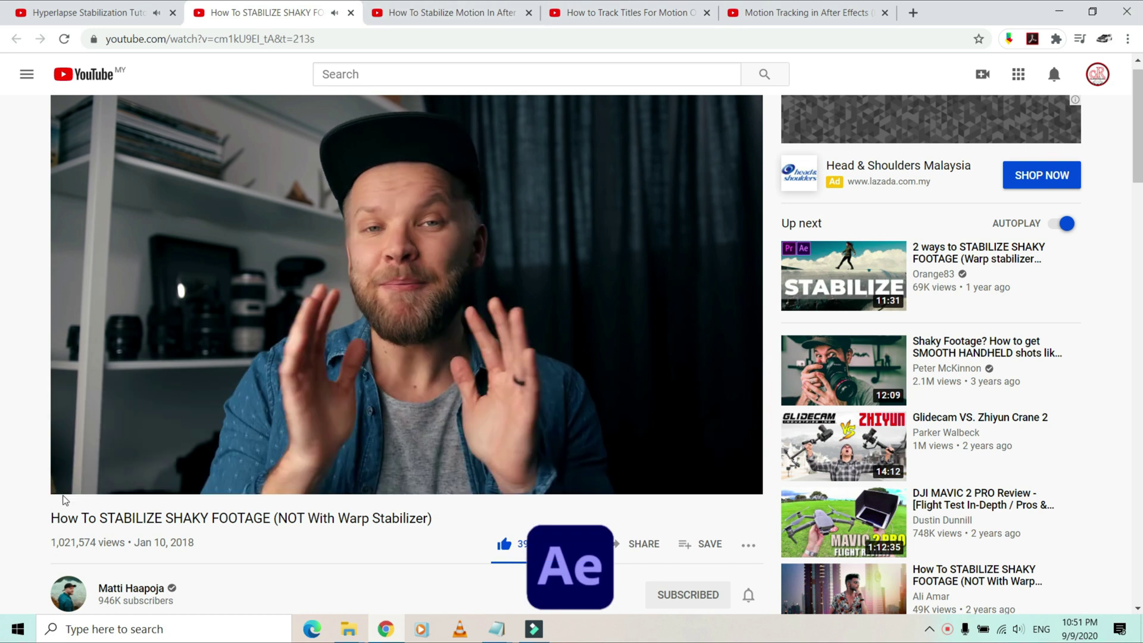
pyautogui.hotkey('ctrl', 'Tab')
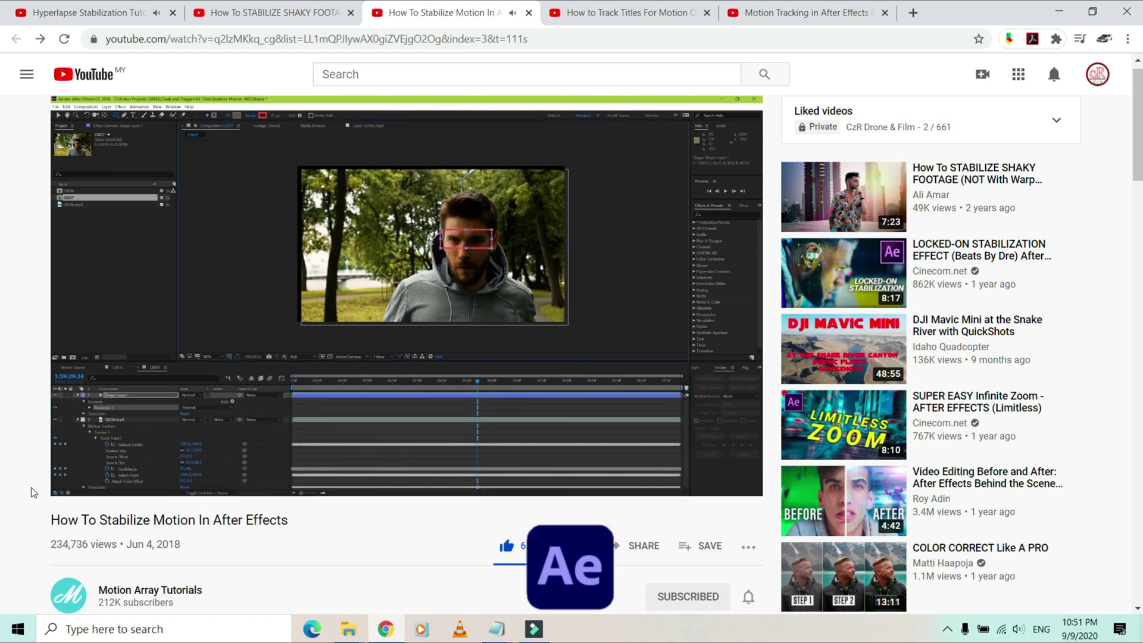
pyautogui.hotkey('ctrl', 'Tab')
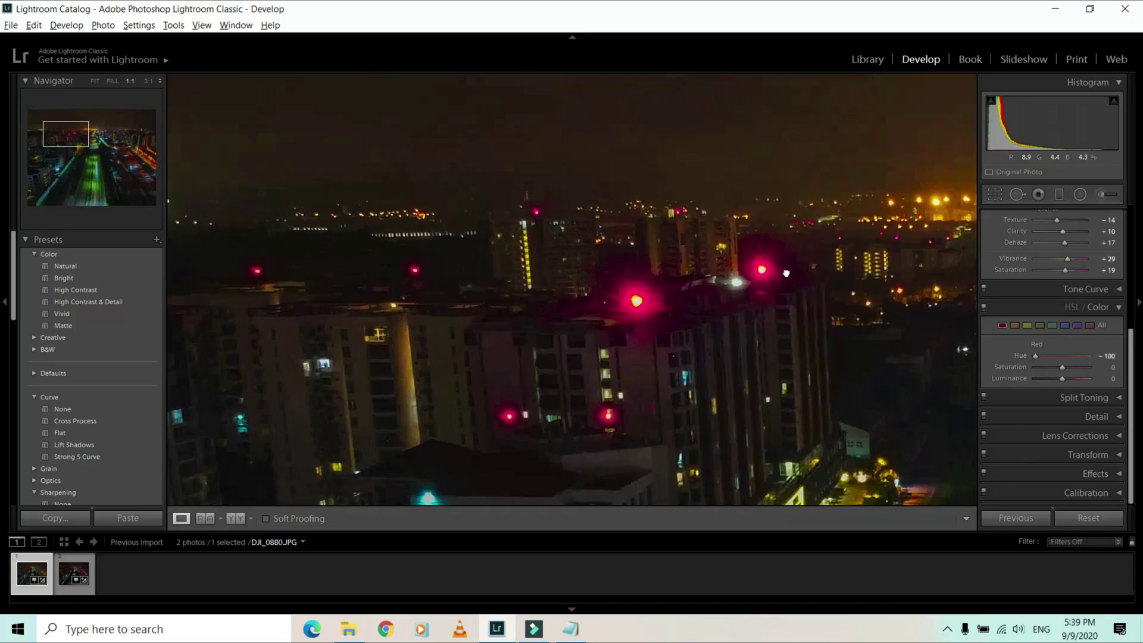
# Reset the red hue, desaturate and darken the reds, and fully desaturate the greens at hue 0
pyautogui.doubleClick(1052, 357)
pyautogui.moveTo(1062, 368)
pyautogui.mouseDown()
pyautogui.moveTo(1032, 370)
pyautogui.moveTo(1056, 381)
pyautogui.moveTo(1041, 370)
pyautogui.mouseUp()
pyautogui.press('z')
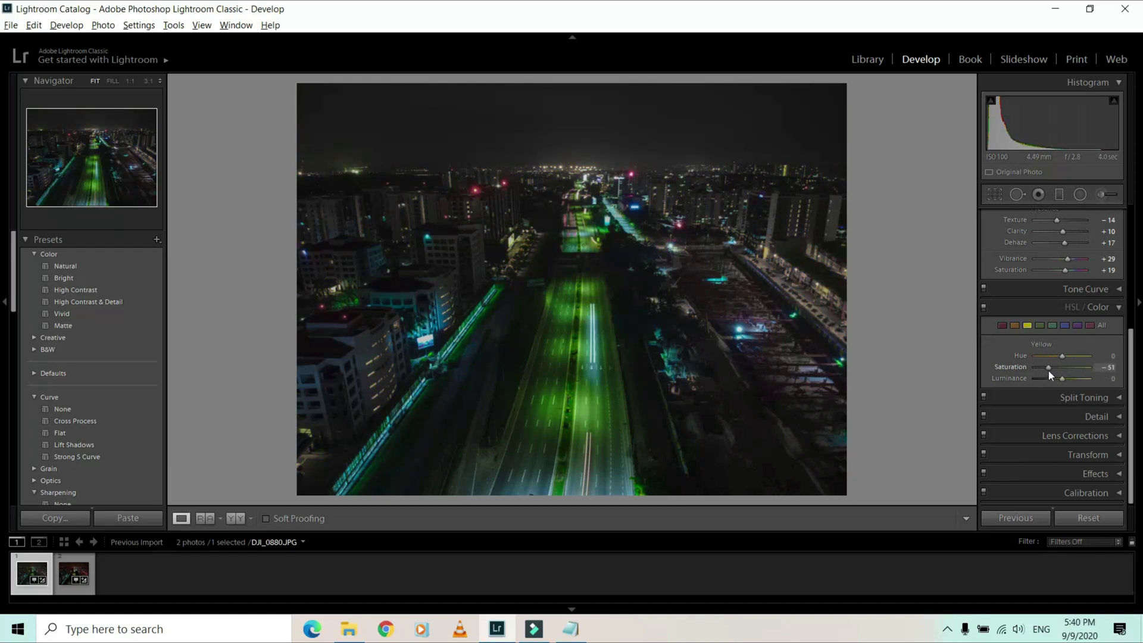
pyautogui.click(1039, 325)
pyautogui.moveTo(1062, 368)
pyautogui.mouseDown()
pyautogui.moveTo(1027, 370)
pyautogui.moveTo(1106, 358)
pyautogui.moveTo(1045, 359)
pyautogui.moveTo(1068, 379)
pyautogui.mouseUp()
pyautogui.doubleClick(1057, 357)
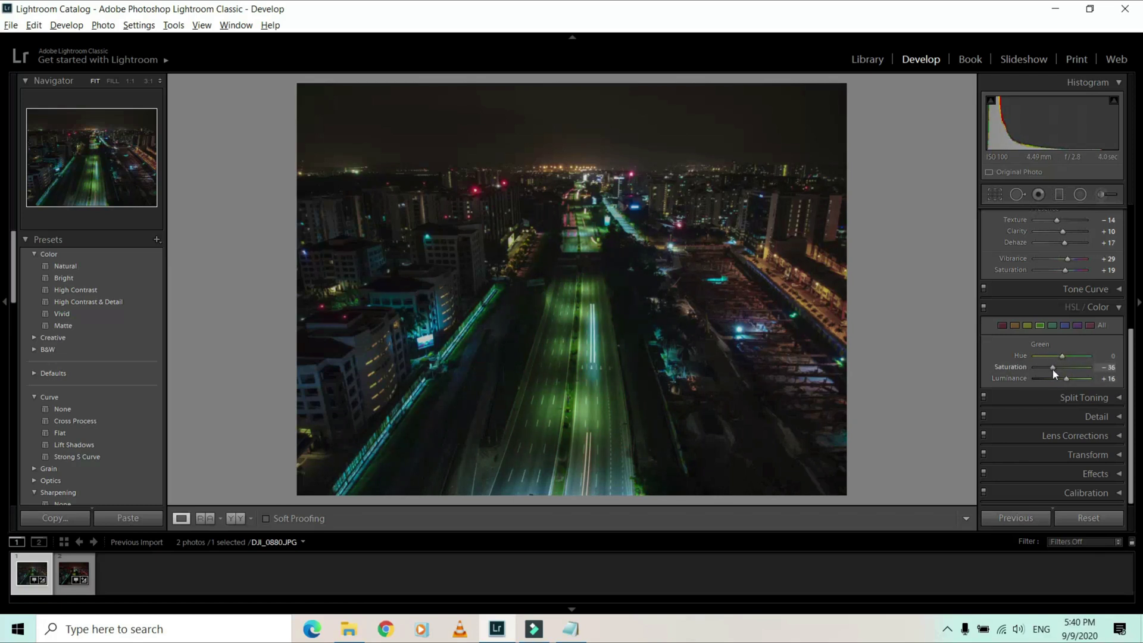
# Boost the aqua saturation while inspecting the road, then shift the blue hue
pyautogui.click(1053, 325)
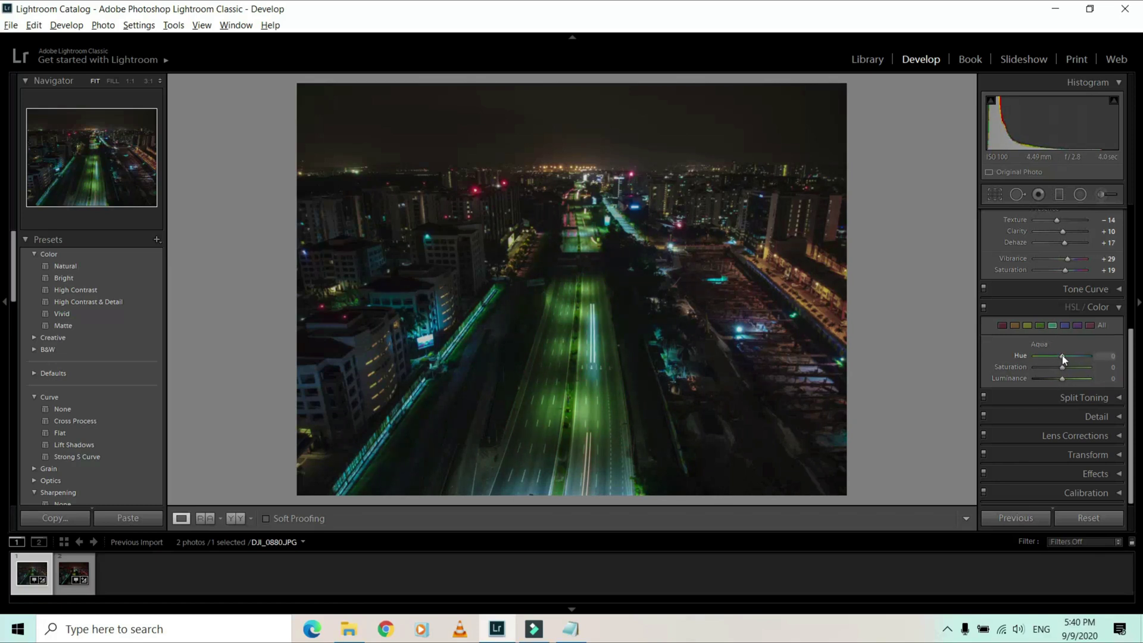
pyautogui.click(569, 391)
pyautogui.moveTo(1062, 367)
pyautogui.mouseDown()
pyautogui.moveTo(1093, 377)
pyautogui.moveTo(1035, 358)
pyautogui.moveTo(1120, 378)
pyautogui.moveTo(1063, 372)
pyautogui.moveTo(1068, 388)
pyautogui.mouseUp()
pyautogui.press('z')
pyautogui.click(1065, 325)
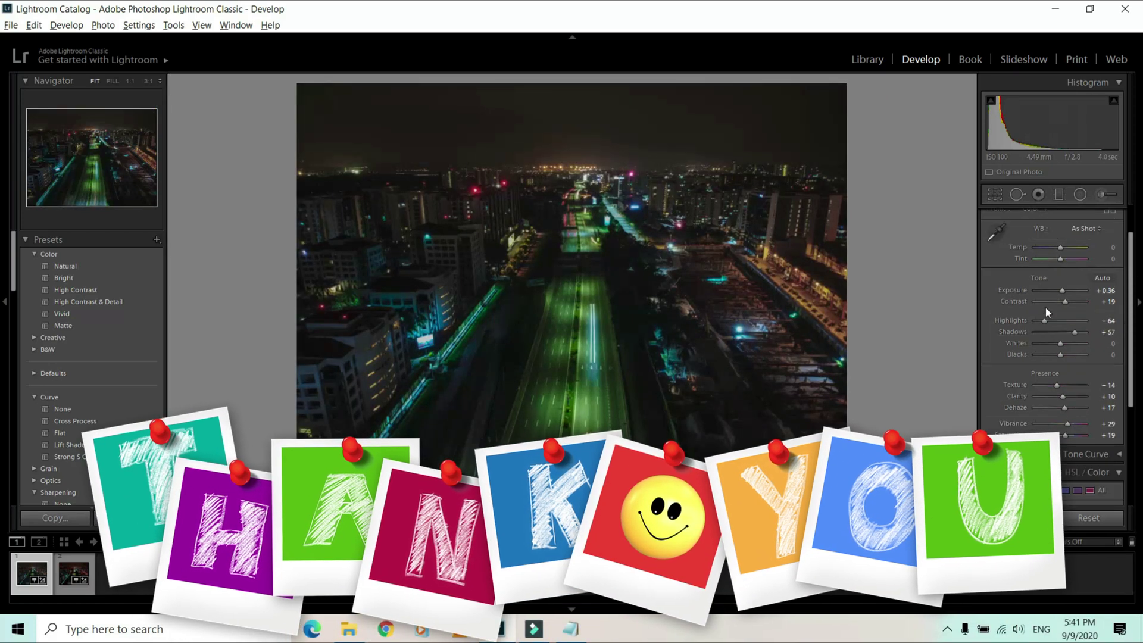
# In Basic, adjust exposure and set contrast +36, highlights -40, shadows +76, whites +24, blacks -24
pyautogui.scroll(1, 1047, 311)
pyautogui.moveTo(1063, 334)
pyautogui.mouseDown()
pyautogui.moveTo(1070, 344)
pyautogui.moveTo(1049, 347)
pyautogui.moveTo(1068, 345)
pyautogui.mouseUp()
pyautogui.click(1109, 333)
pyautogui.moveTo(1044, 363); pyautogui.dragTo(1051, 362)
pyautogui.moveTo(1074, 374); pyautogui.dragTo(1056, 398)
pyautogui.click(1067, 384)
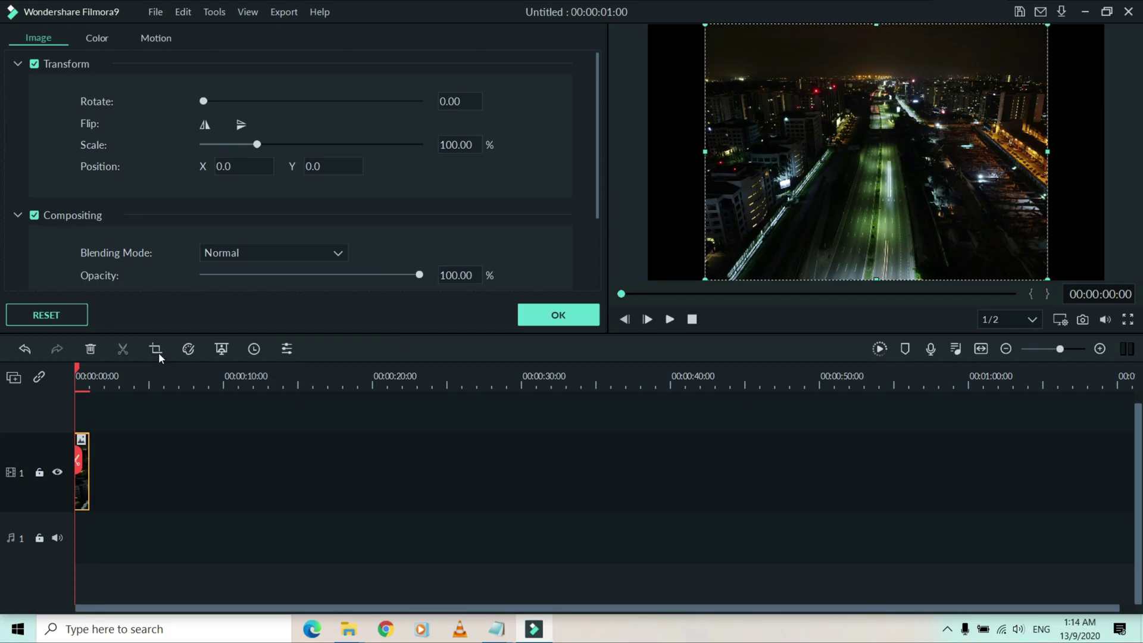
# Crop the clip to a 16:9 ratio at 2160 height, repositioning and refining the framing
pyautogui.click(155, 349)
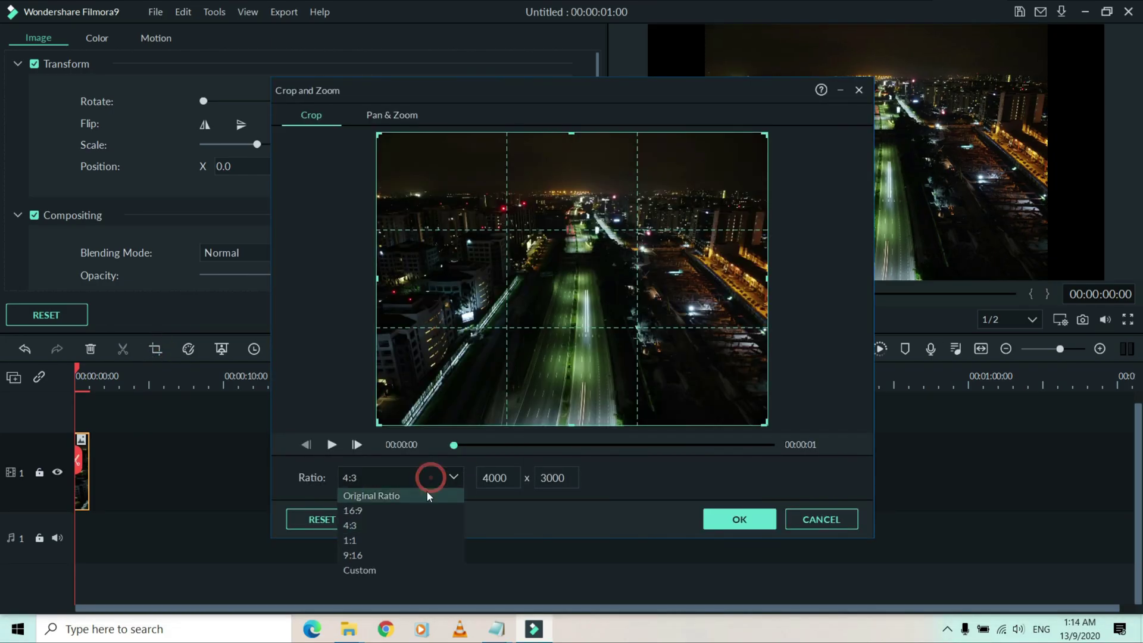
pyautogui.click(422, 510)
pyautogui.moveTo(572, 478); pyautogui.dragTo(539, 478)
pyautogui.write('2160')
pyautogui.click(629, 487)
pyautogui.moveTo(552, 275); pyautogui.dragTo(539, 330)
pyautogui.click(748, 525)
pyautogui.click(156, 349)
pyautogui.click(738, 520)
pyautogui.click(155, 349)
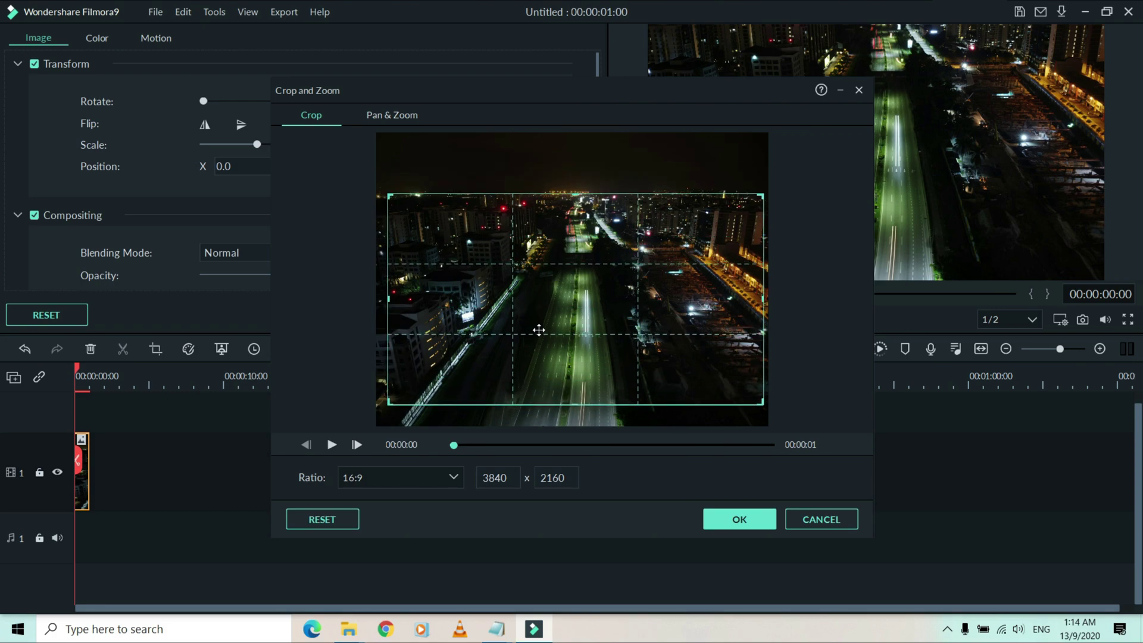
pyautogui.click(764, 521)
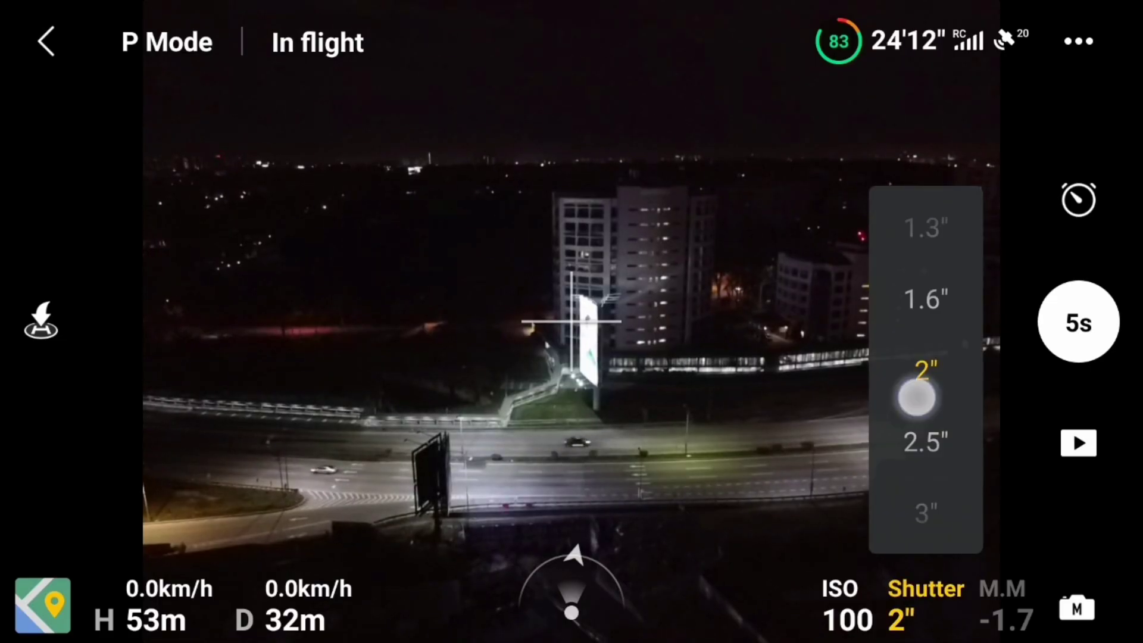
# Lengthen the shutter speed to 4 seconds
pyautogui.moveTo(917, 397); pyautogui.dragTo(946, 149)
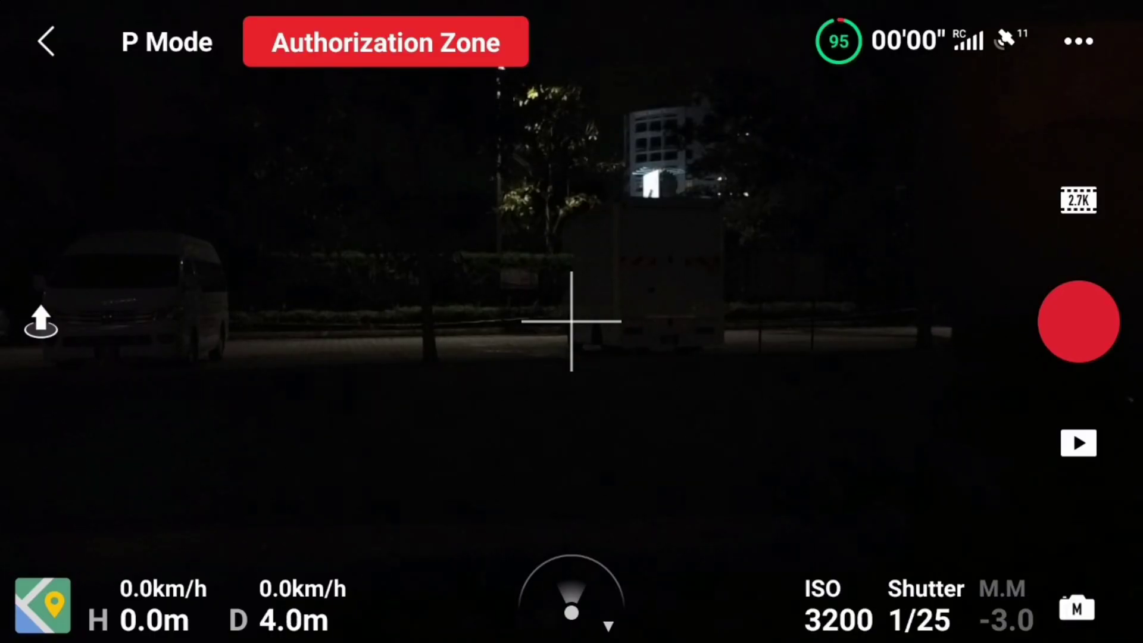
pyautogui.click(920, 604)
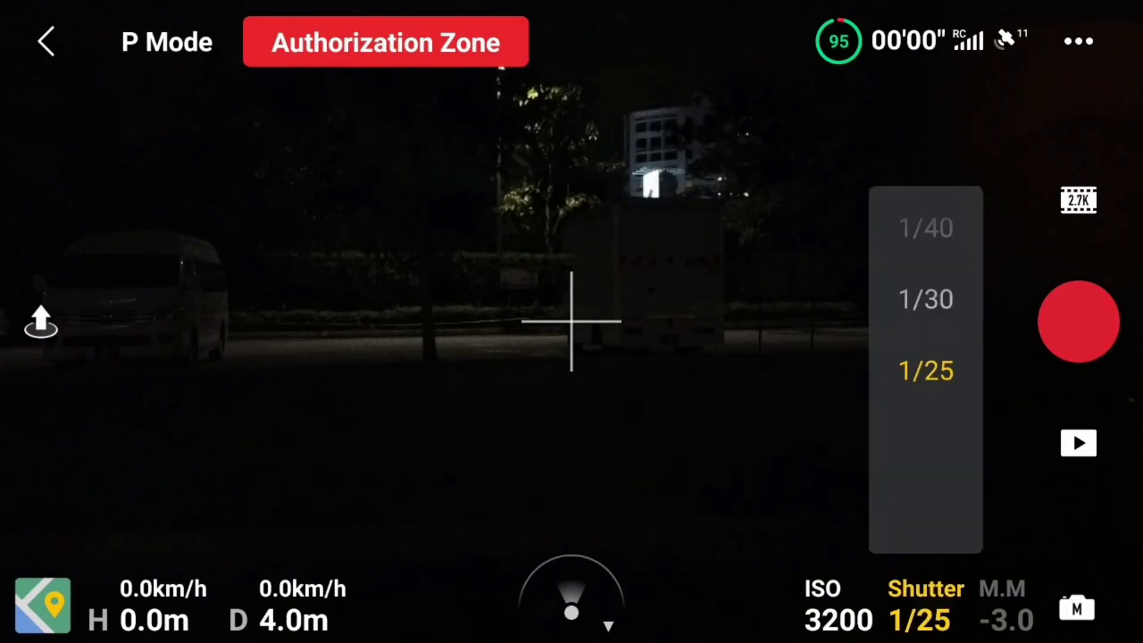
pyautogui.moveTo(941, 369); pyautogui.dragTo(989, 163)
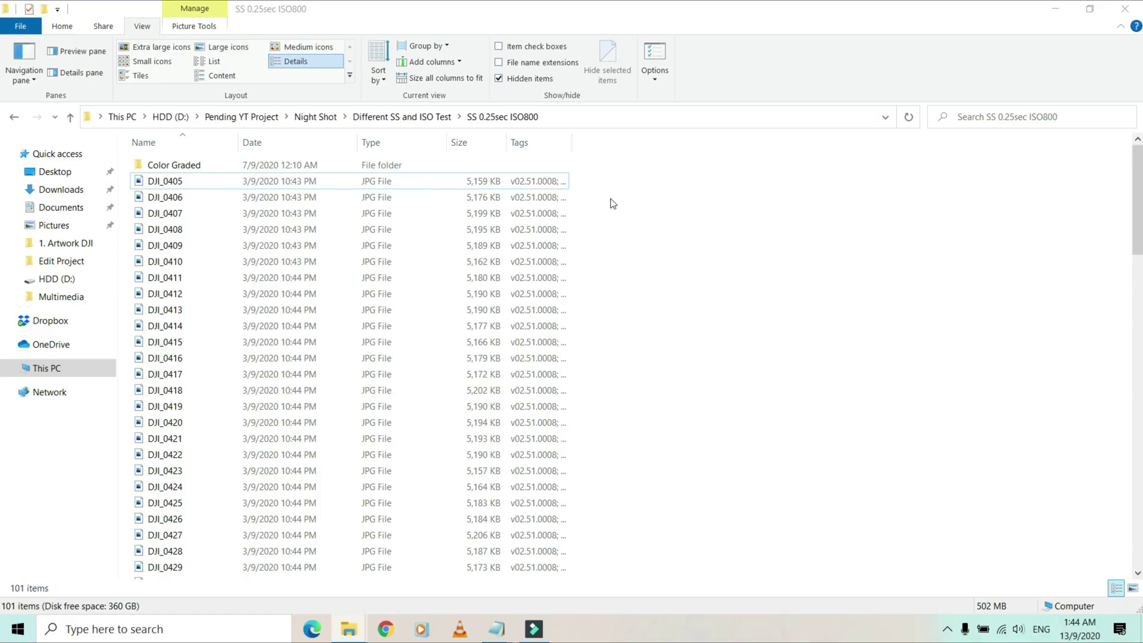
# Select the 100 JPGs from DJI_0405 through DJI_0504 in the folder
pyautogui.click(518, 181)
pyautogui.scroll(-20, 523, 477)
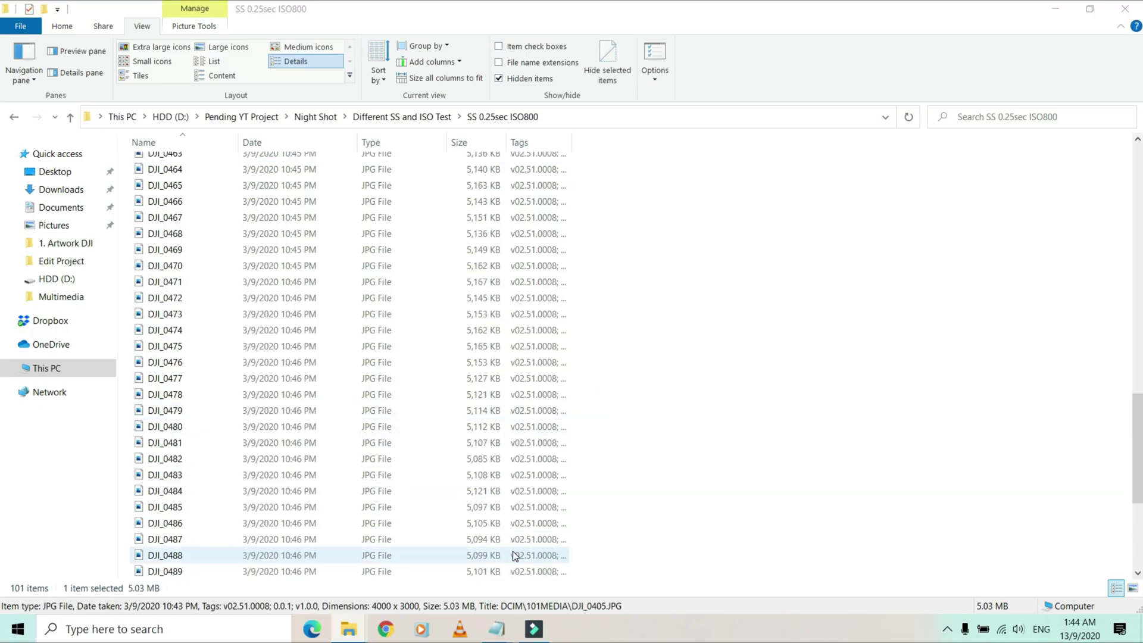
pyautogui.keyDown('shift'); pyautogui.click(512, 569); pyautogui.keyUp('shift')
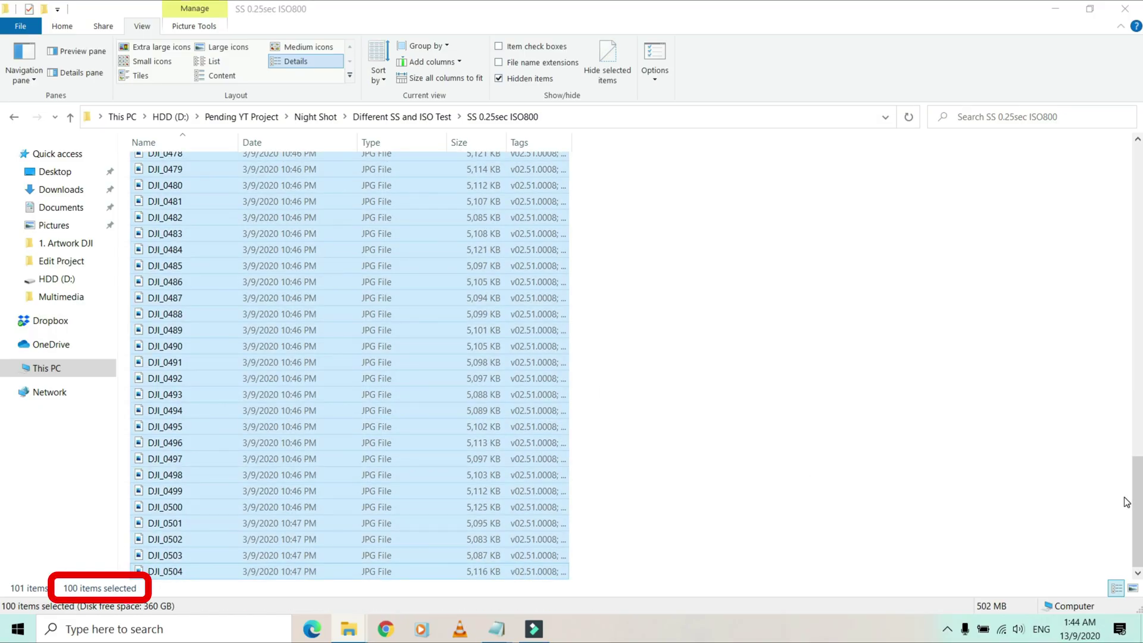
pyautogui.moveTo(1139, 510); pyautogui.dragTo(1139, 397)
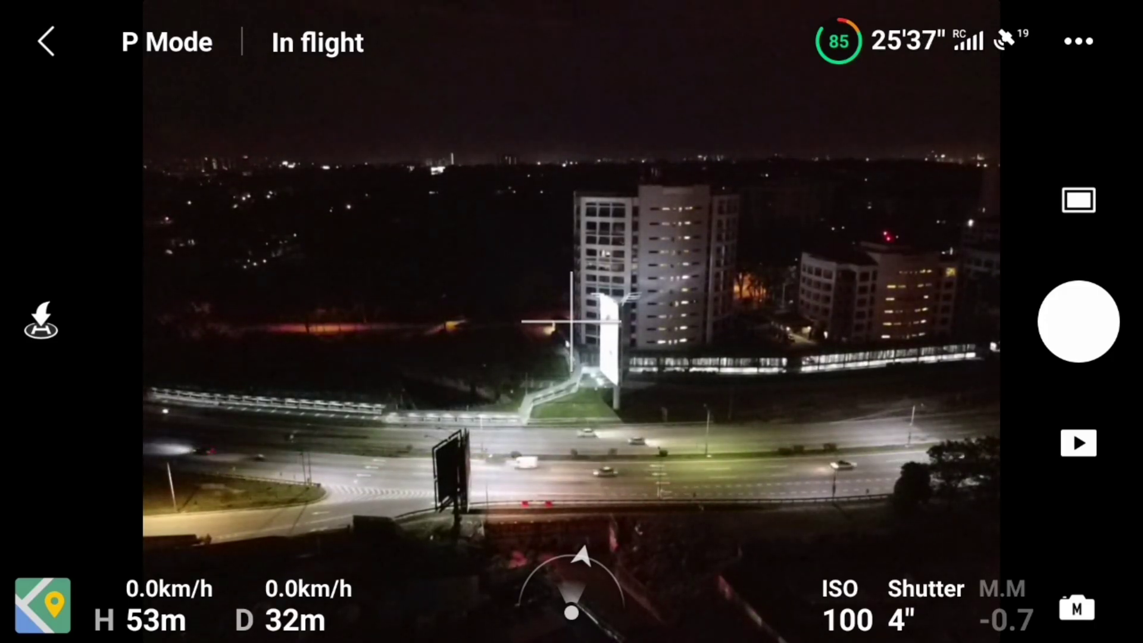
# Switch to Timed Shot photo mode with a 2s interval and start capturing
pyautogui.click(1093, 193)
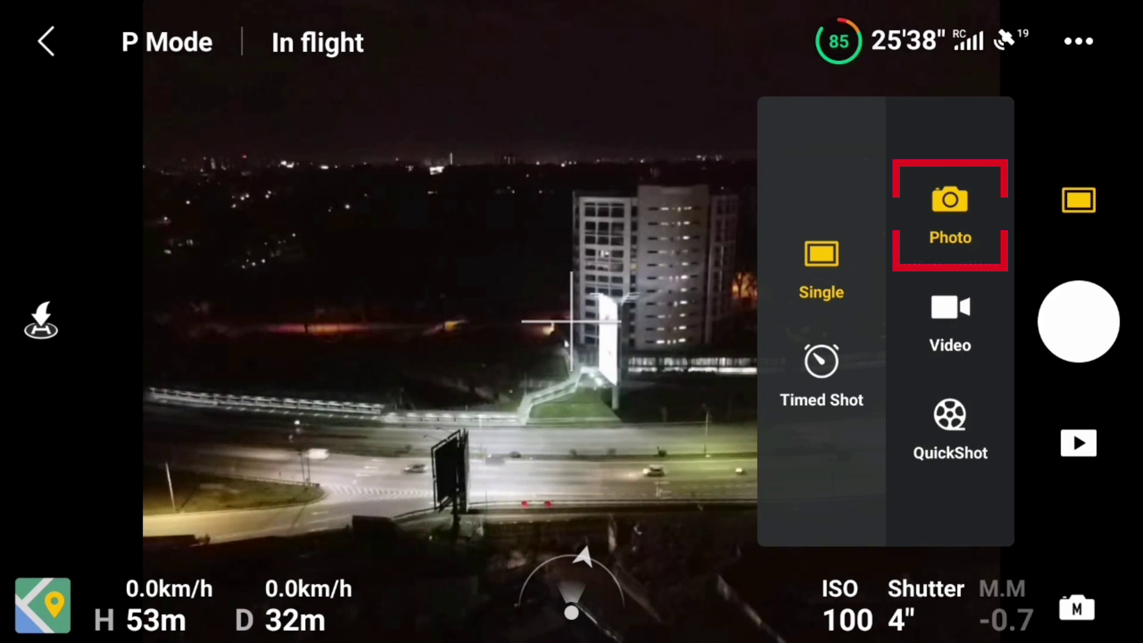
pyautogui.click(831, 372)
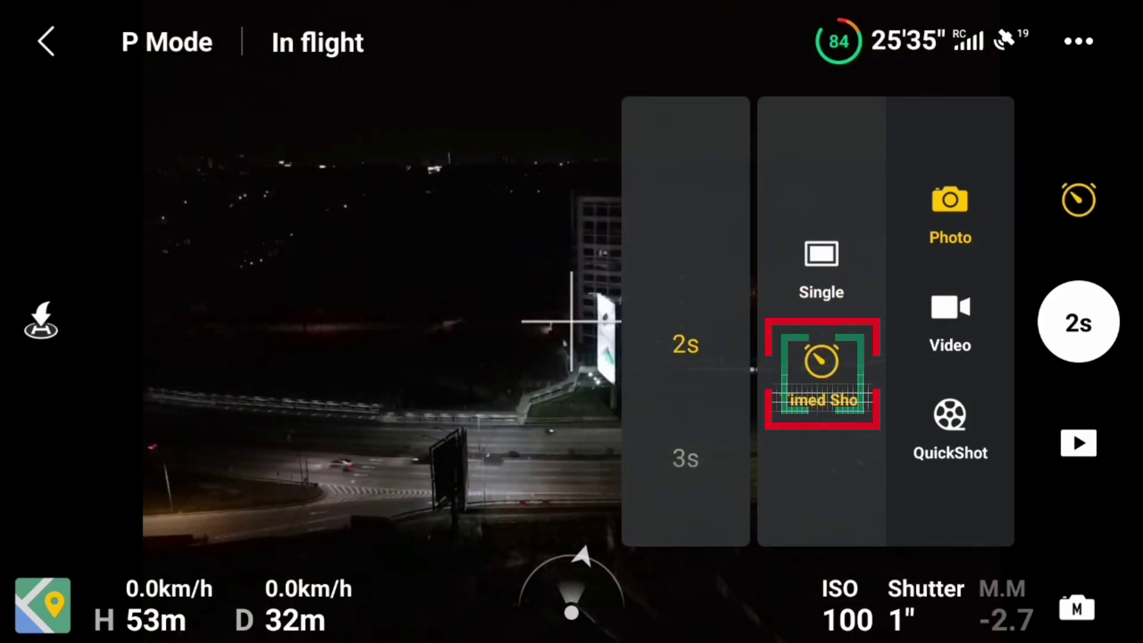
pyautogui.moveTo(713, 271); pyautogui.dragTo(720, 169)
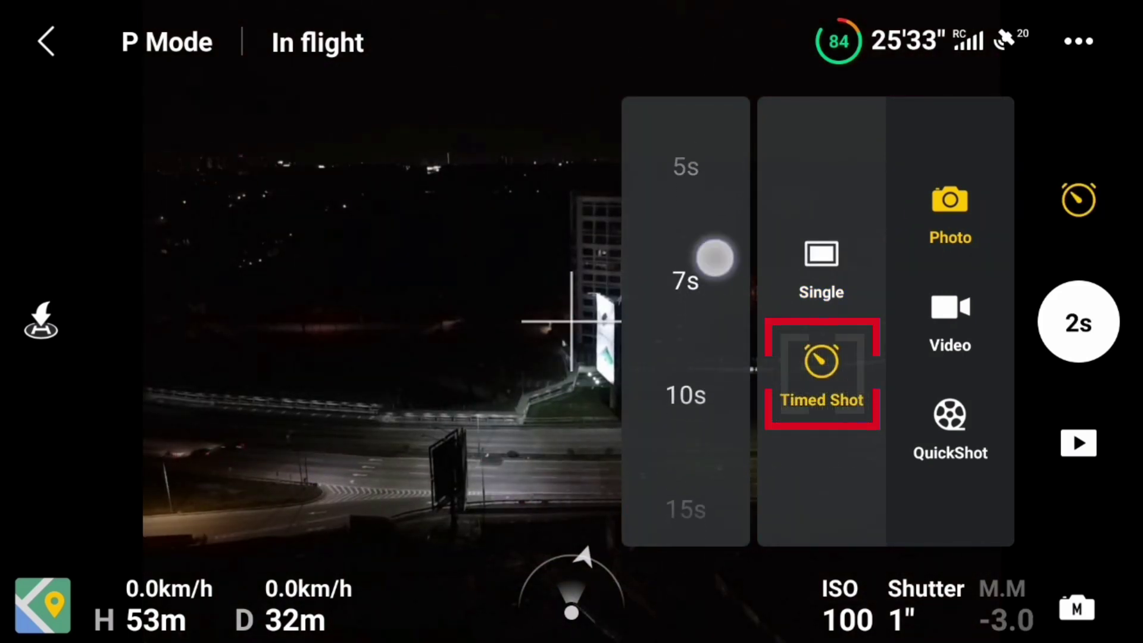
pyautogui.moveTo(715, 258); pyautogui.dragTo(742, 52)
pyautogui.moveTo(706, 295); pyautogui.dragTo(729, 82)
pyautogui.click(707, 292)
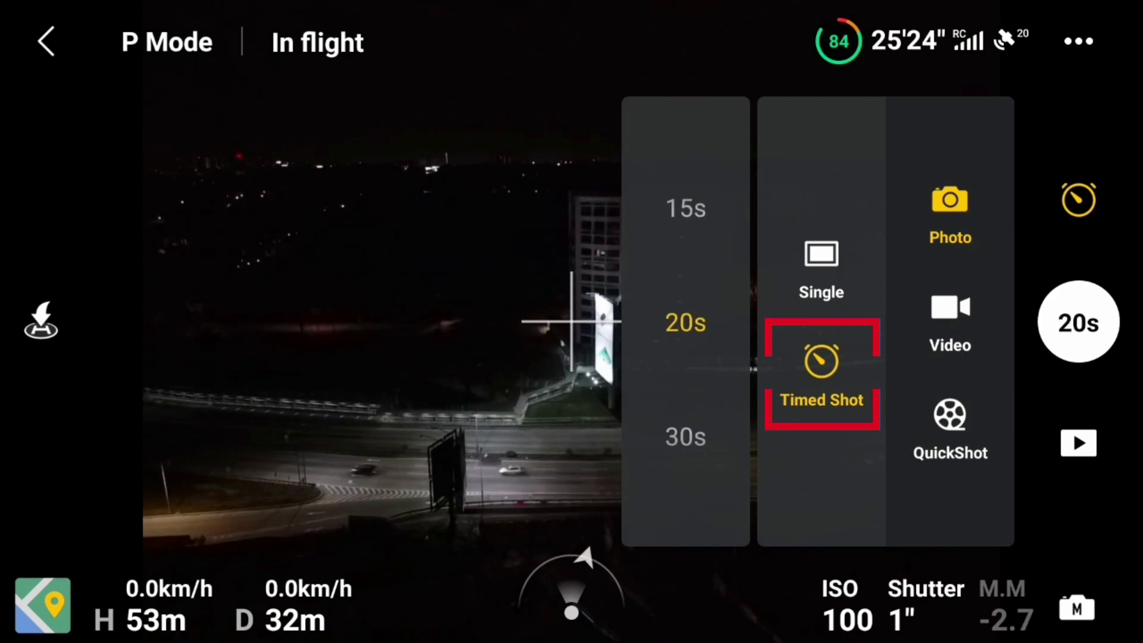
pyautogui.moveTo(706, 250); pyautogui.dragTo(704, 429)
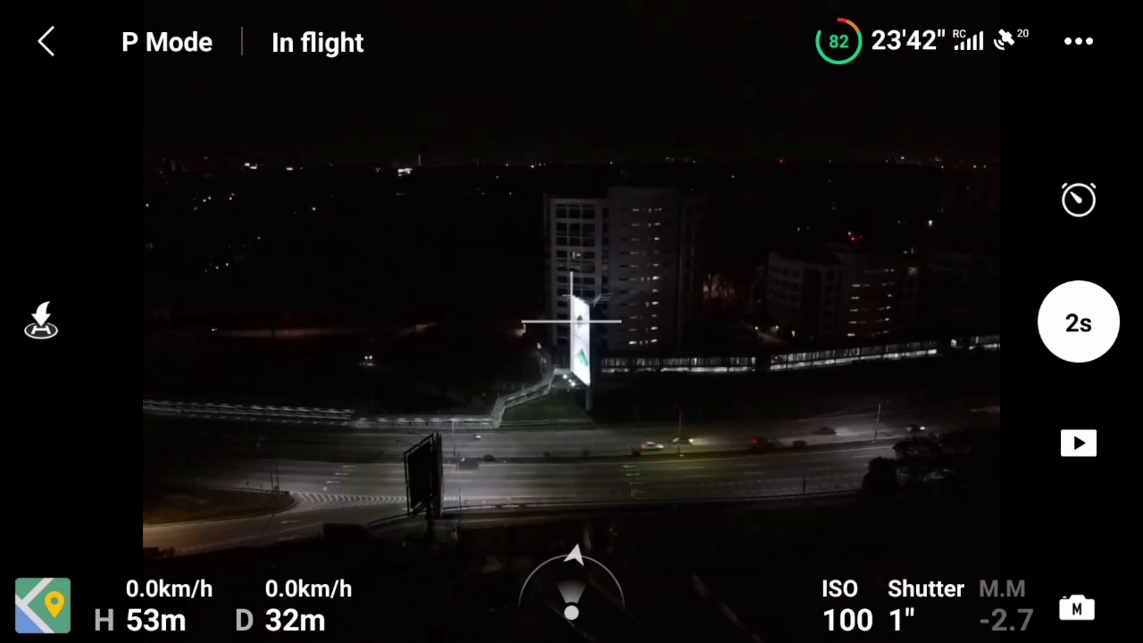
pyautogui.click(1079, 322)
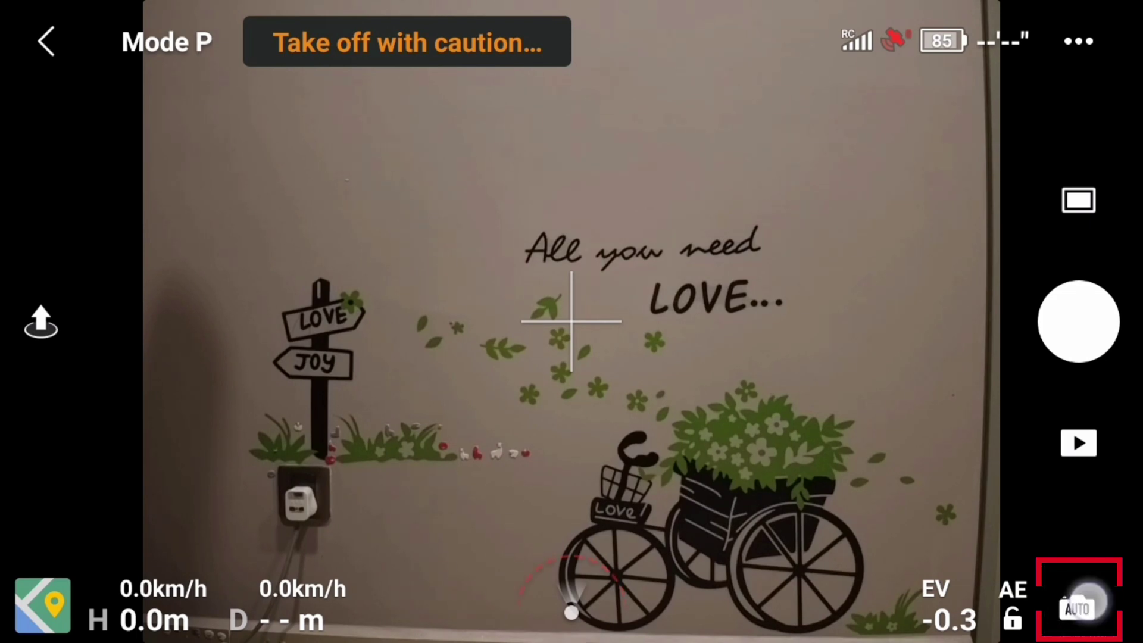
# Switch the camera to manual exposure and lengthen the shutter toward one second
pyautogui.click(1087, 604)
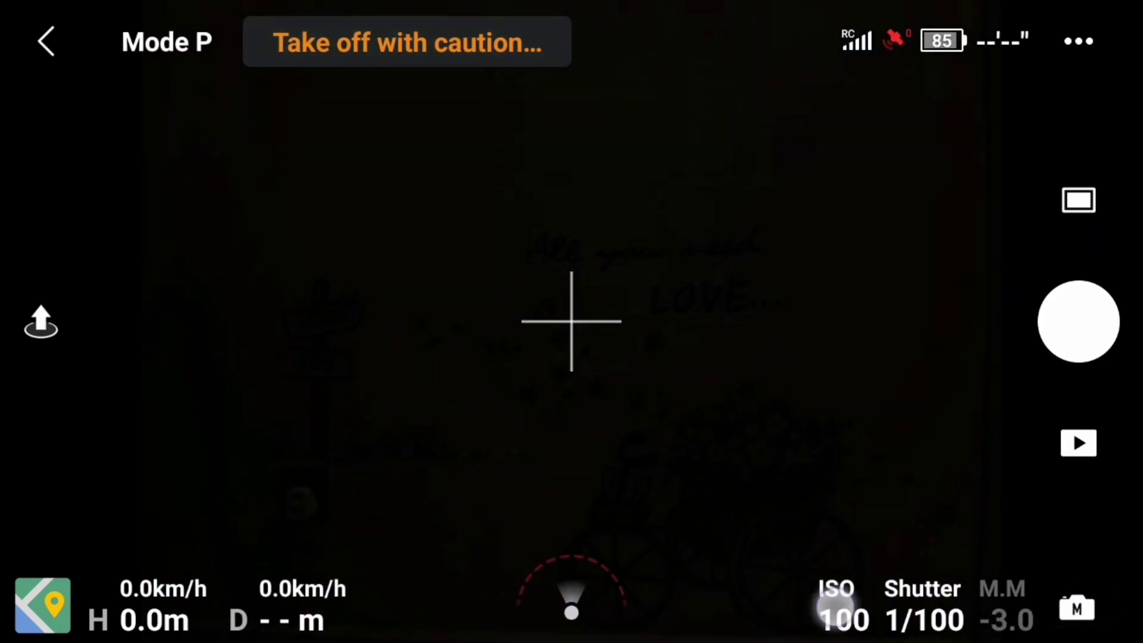
pyautogui.click(837, 608)
pyautogui.moveTo(940, 428); pyautogui.dragTo(964, 333)
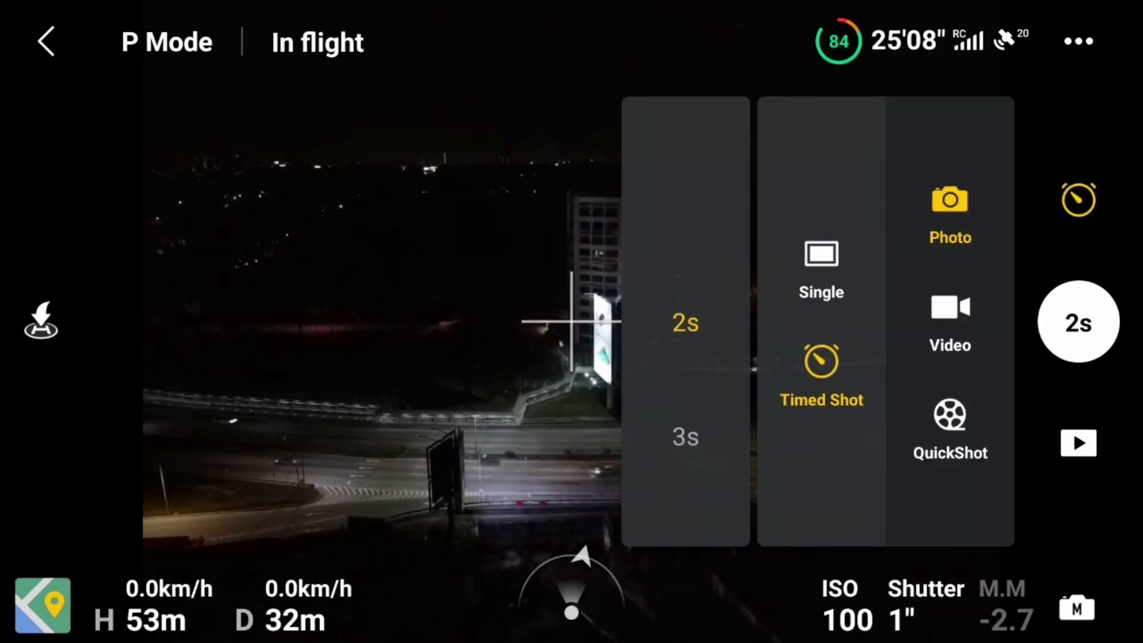
pyautogui.click(1079, 199)
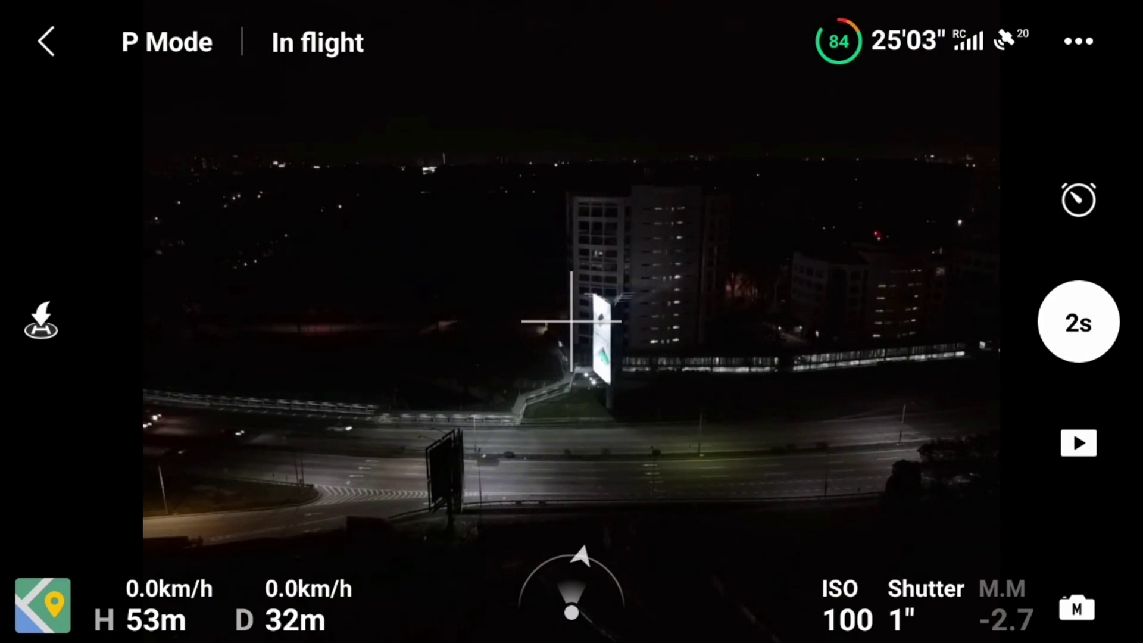
pyautogui.click(917, 604)
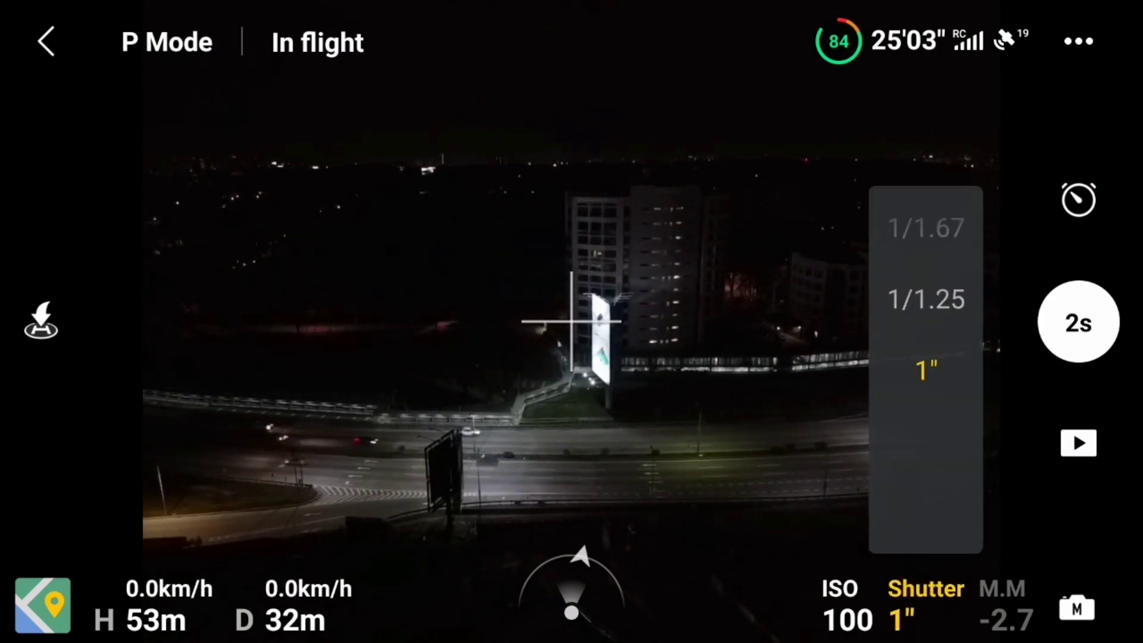
pyautogui.click(1078, 200)
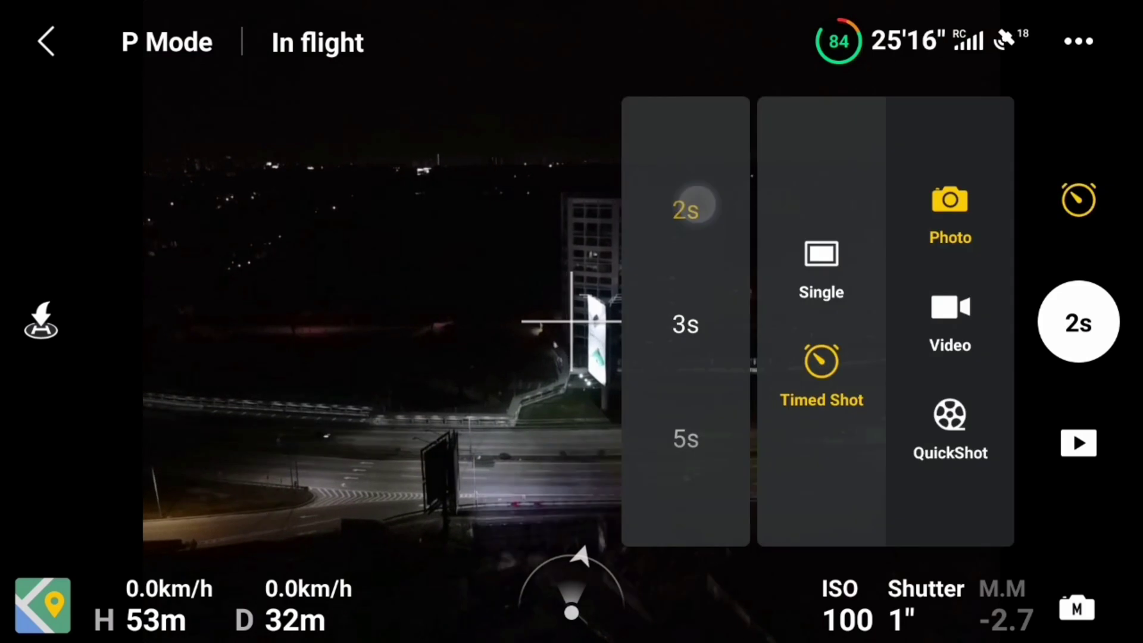
# Set the photo interval to 3s and the shutter to 2 seconds
pyautogui.click(685, 324)
pyautogui.click(1079, 200)
pyautogui.click(931, 583)
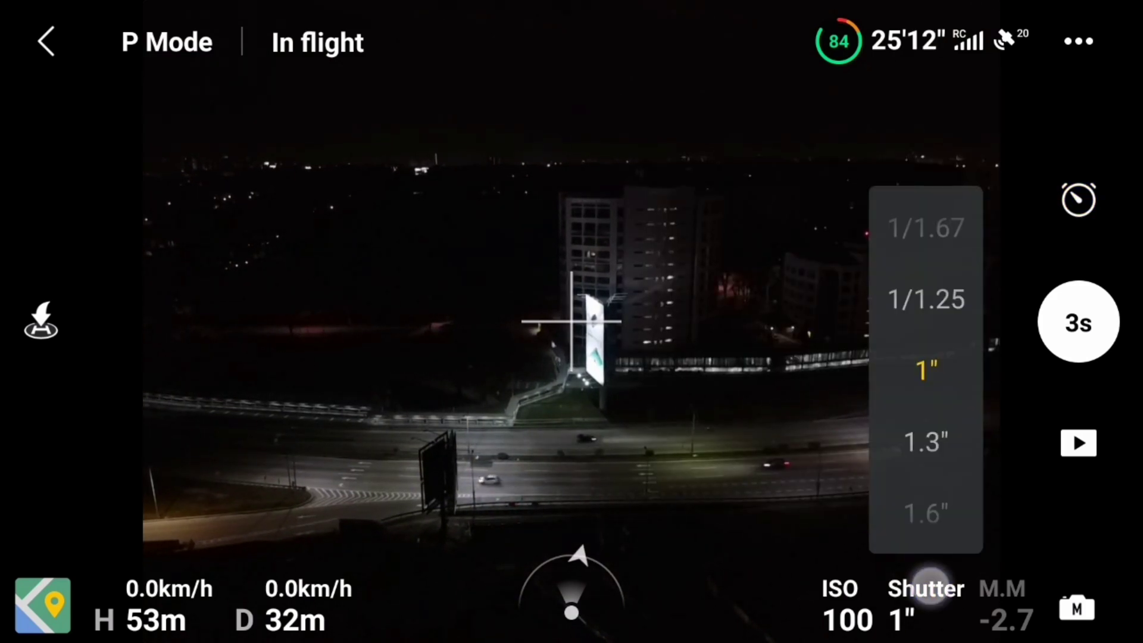
pyautogui.moveTo(944, 380); pyautogui.dragTo(957, 146)
pyautogui.click(930, 365)
# Set the photo interval to 5s and the shutter to 4 seconds
pyautogui.click(1078, 199)
pyautogui.moveTo(717, 278); pyautogui.dragTo(717, 173)
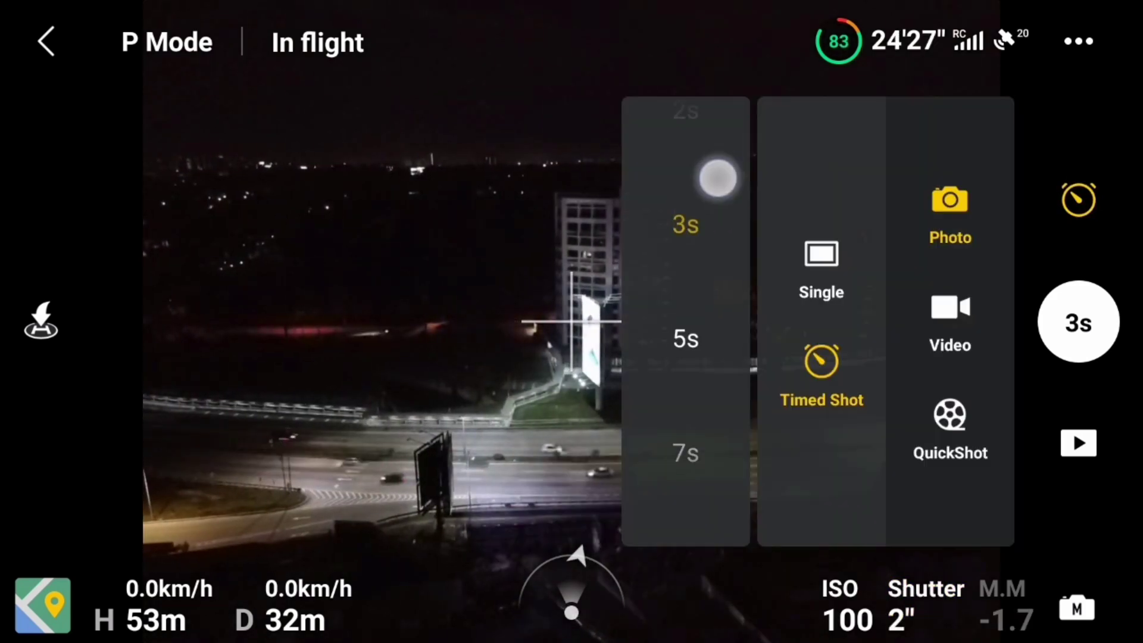
pyautogui.click(1079, 200)
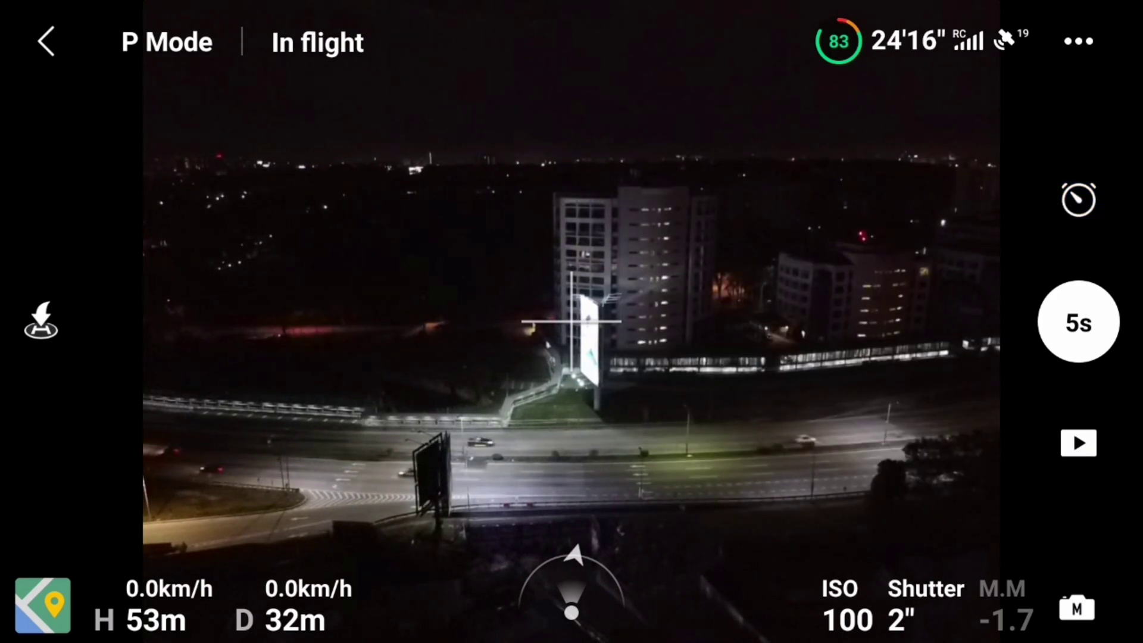
pyautogui.click(913, 589)
pyautogui.moveTo(934, 309); pyautogui.dragTo(953, 62)
pyautogui.click(1081, 186)
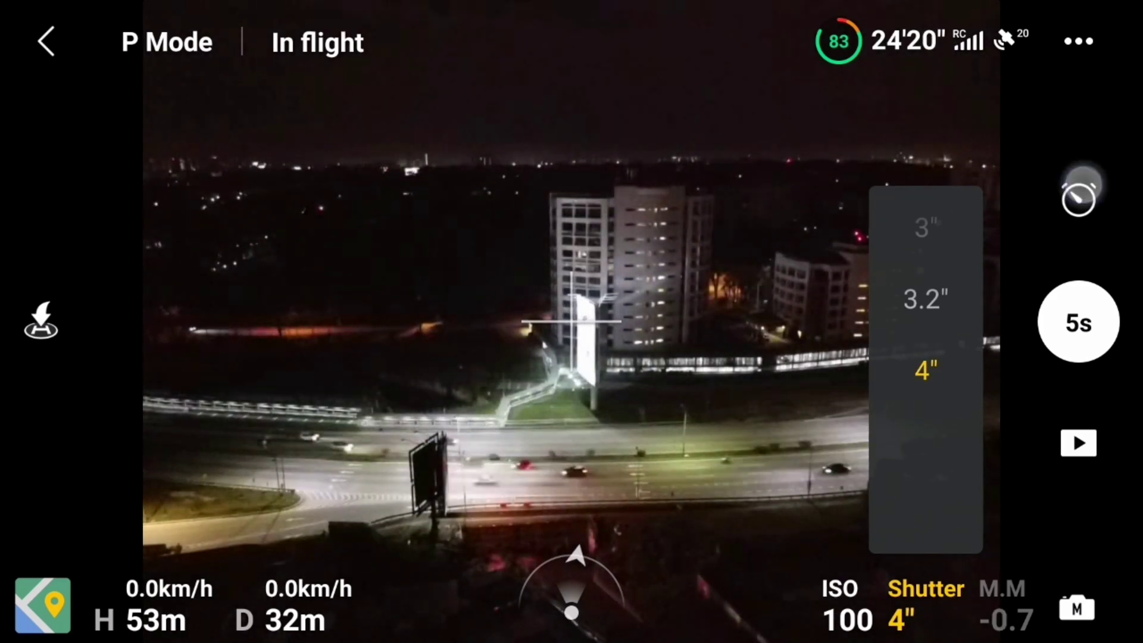